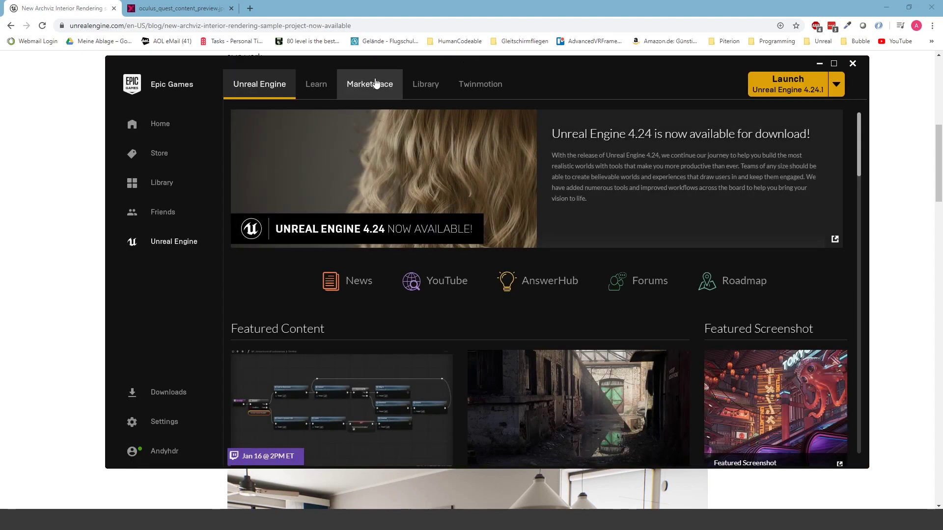
Open the ArchViz Interior sample project's detail page among the Unreal Engine learning resources
left_click(318, 89)
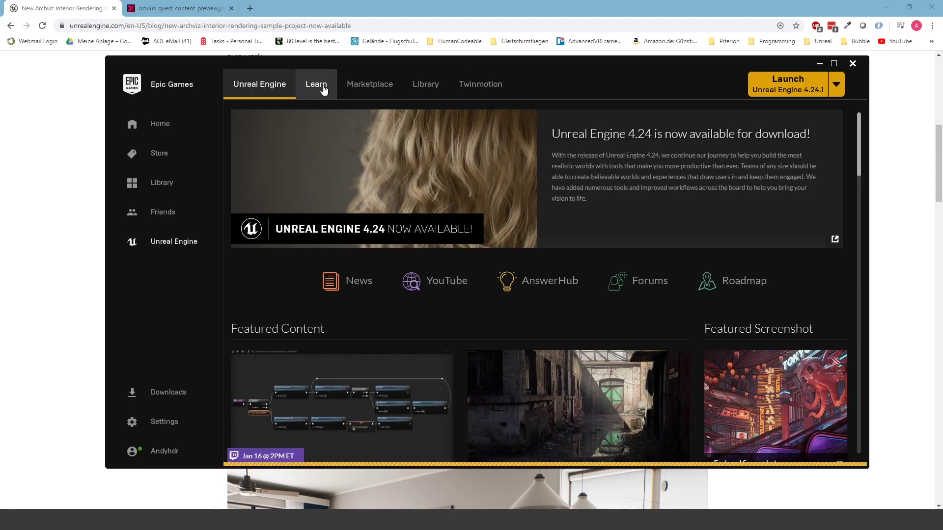
scroll(673, 292, "down", 1)
scroll(668, 293, "down", 2)
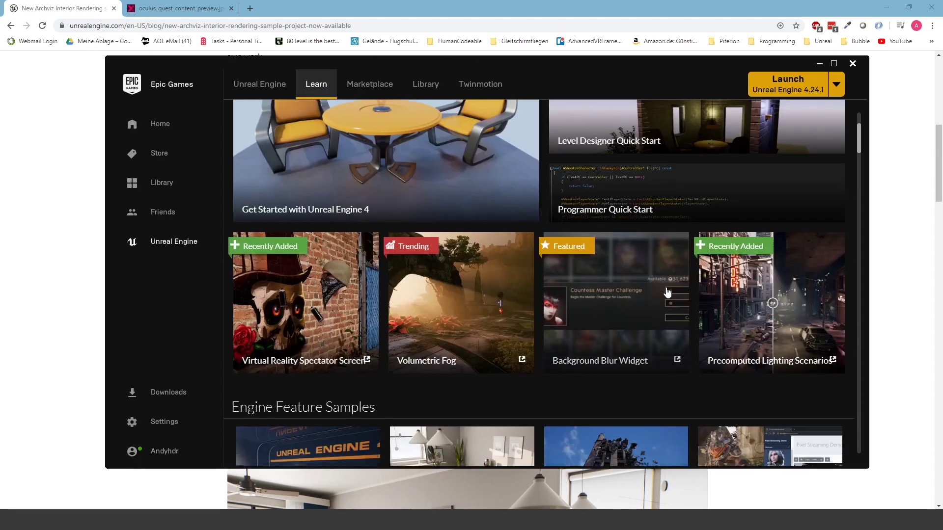
left_click(476, 373)
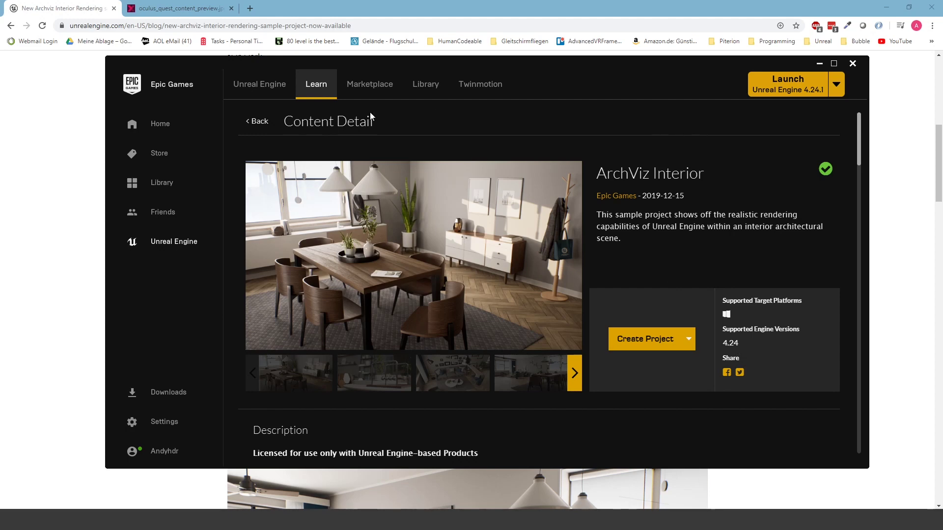
Search the library's vault for "advan" to locate Advanced VR Framework V2, and close the launcher window
left_click(381, 90)
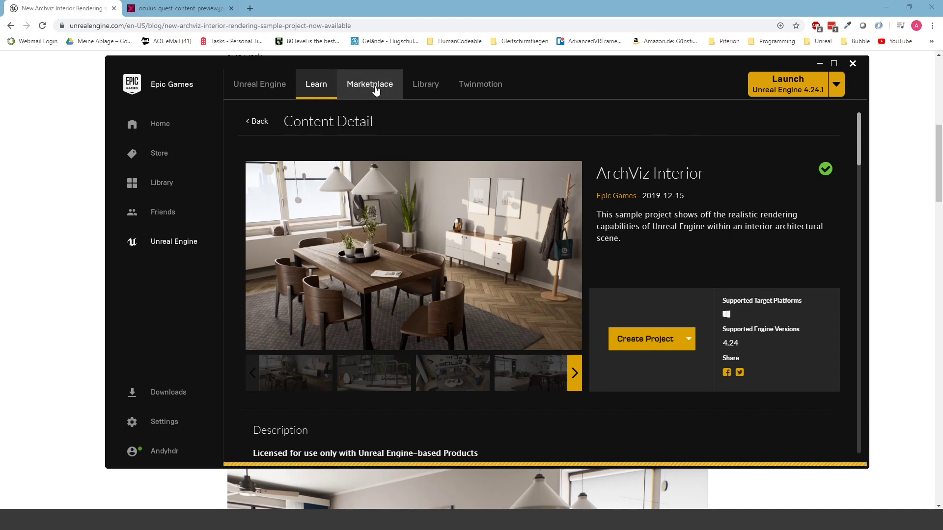
left_click(446, 89)
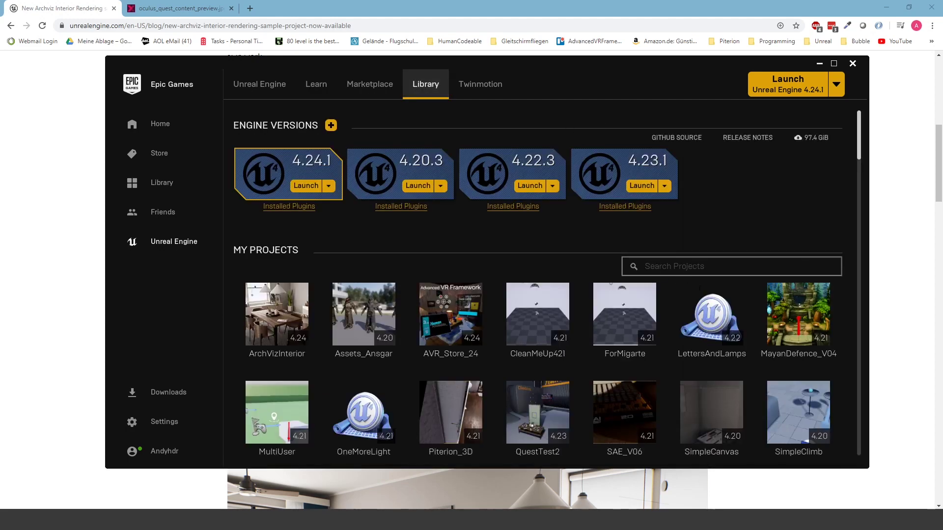
scroll(706, 296, "down", 2)
scroll(700, 297, "down", 3)
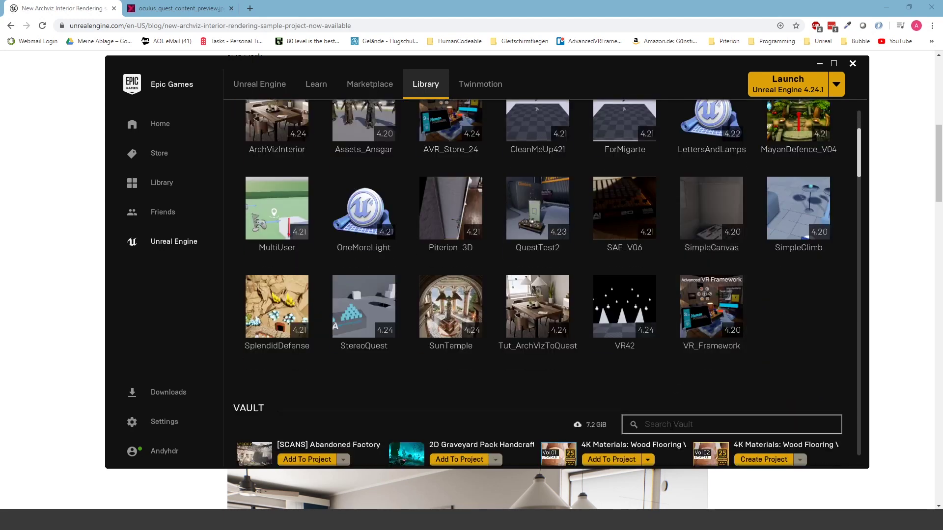
type("advan")
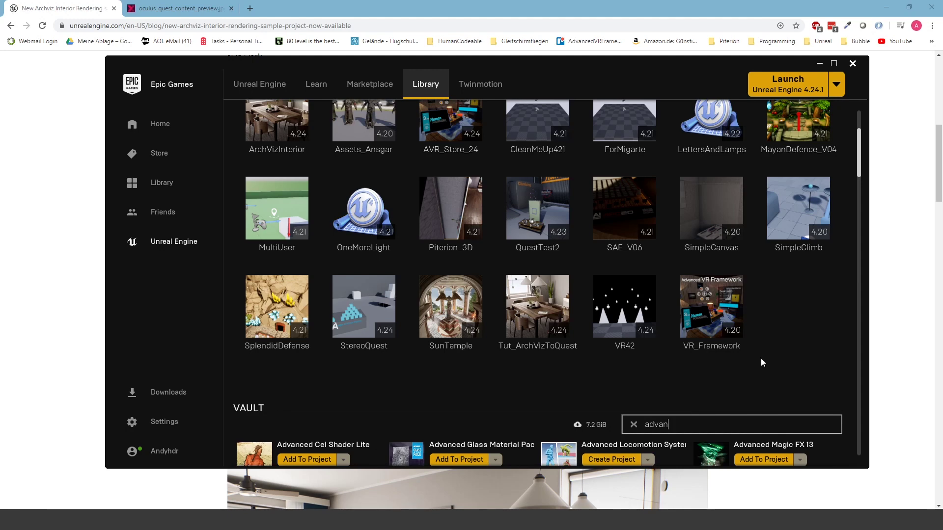
scroll(761, 357, "down", 3)
scroll(761, 361, "down", 1)
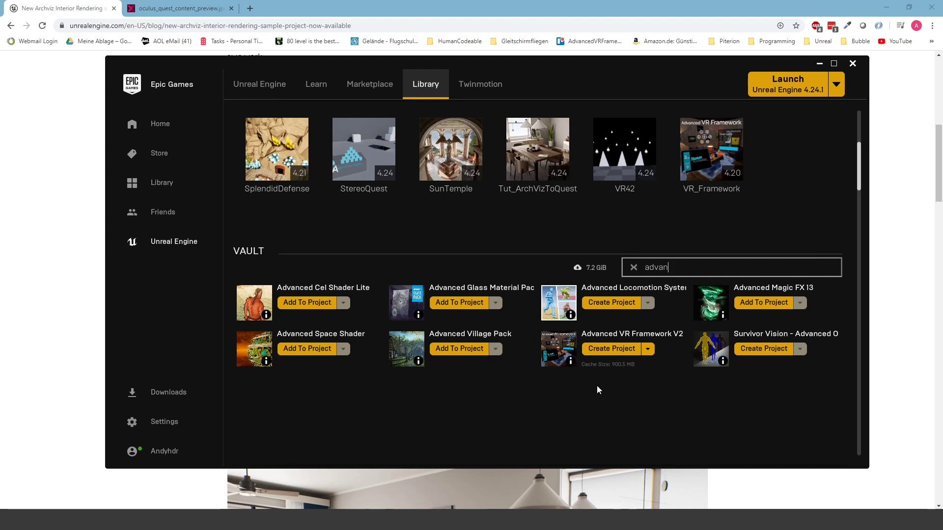
left_click_drag(501, 64, 490, 59)
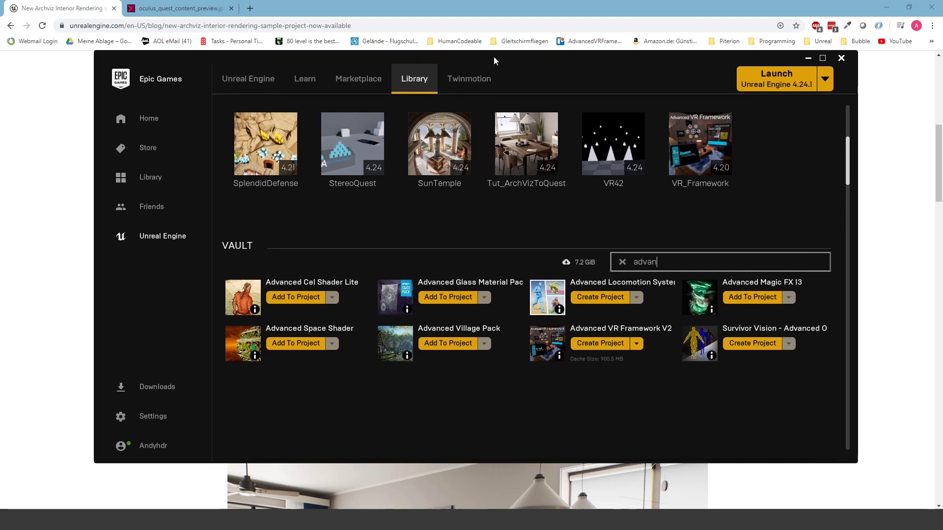
left_click(840, 59)
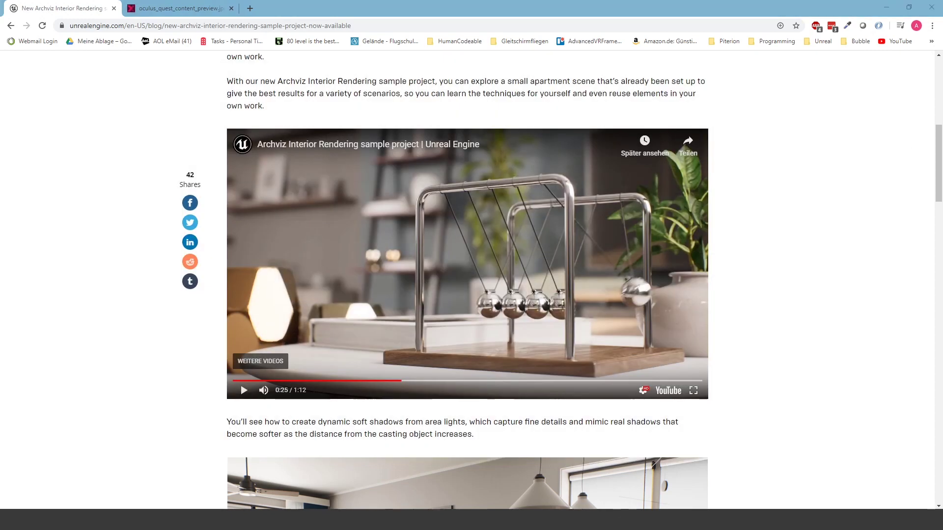
Arrange the Tut_ArchVizToQuest and AVR_Store_24 project folder windows so both are accessible
left_click_drag(347, 94, 288, 76)
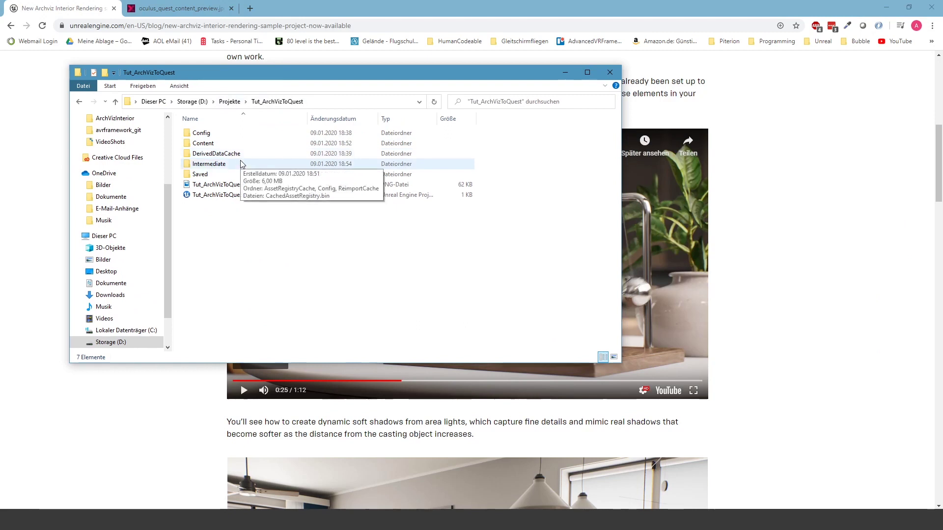
mouse_move(284, 76)
left_mouse_down()
mouse_move(269, 71)
mouse_move(294, 69)
left_mouse_up()
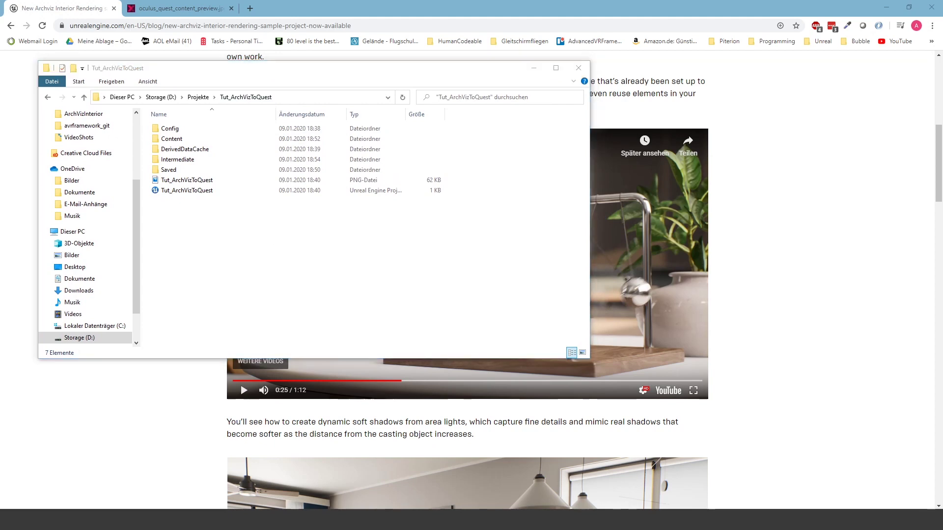
left_click_drag(850, 216, 475, 168)
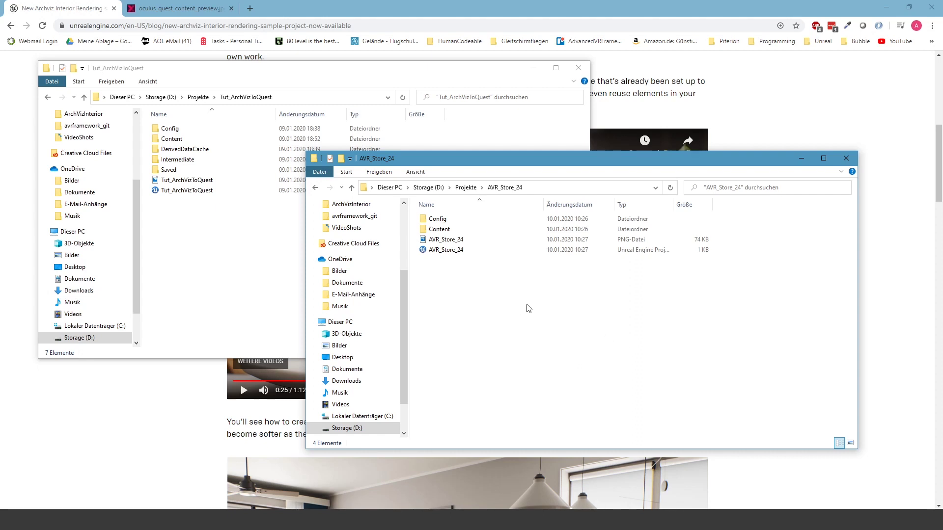
left_click_drag(449, 160, 434, 177)
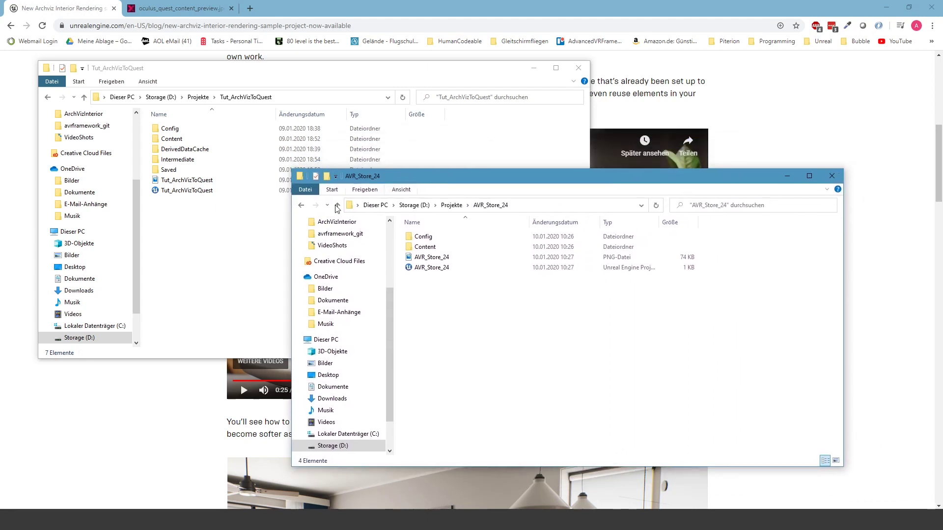
Copy the AVRFramework folder from AVR_Store_24's Content folder into the Content folder of Tut_ArchVizToQuest
double_click(438, 247)
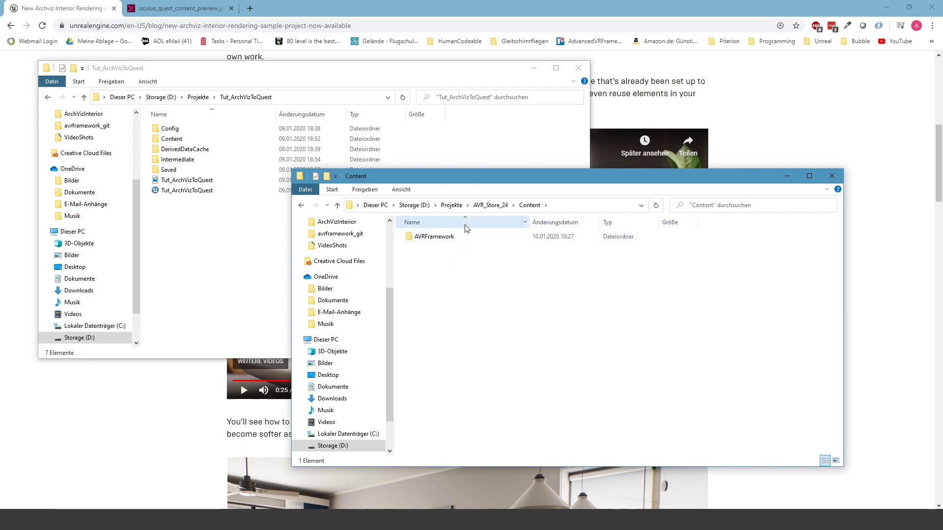
double_click(462, 238)
key("alt+Left")
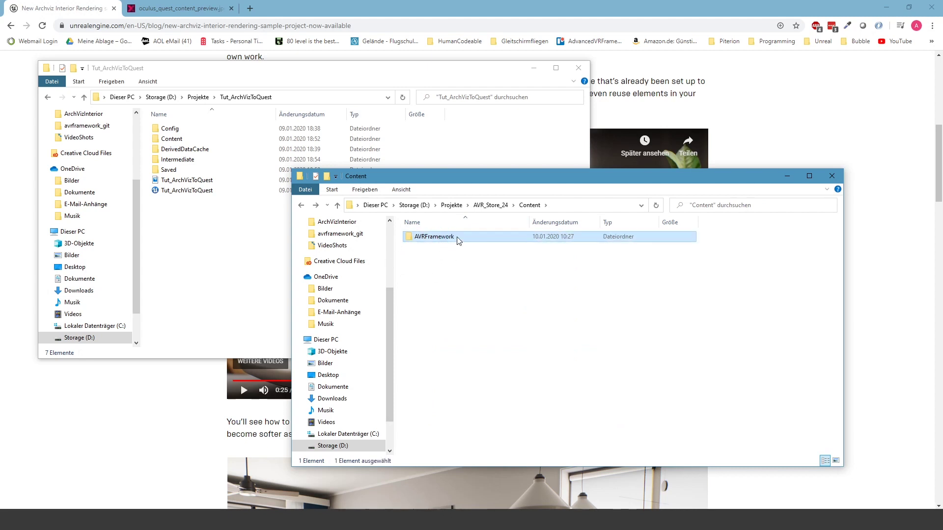
double_click(189, 140)
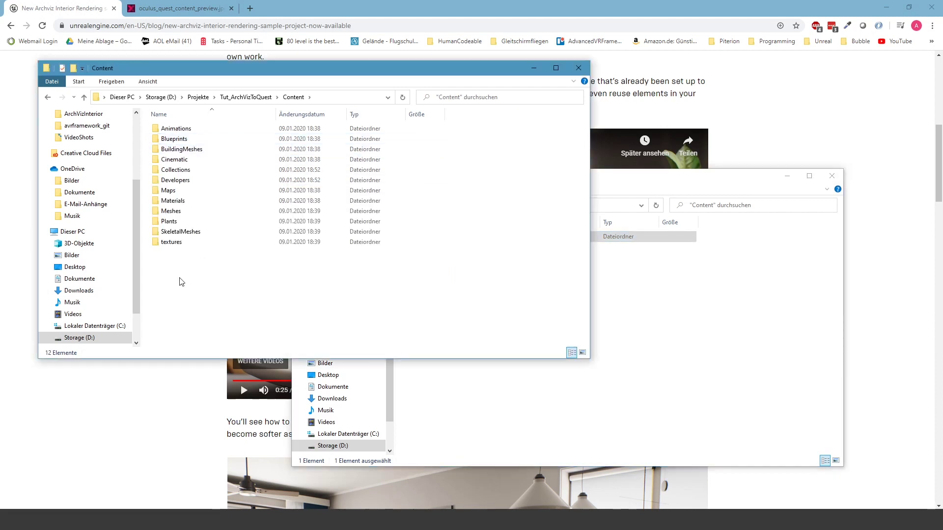
key("ctrl+v")
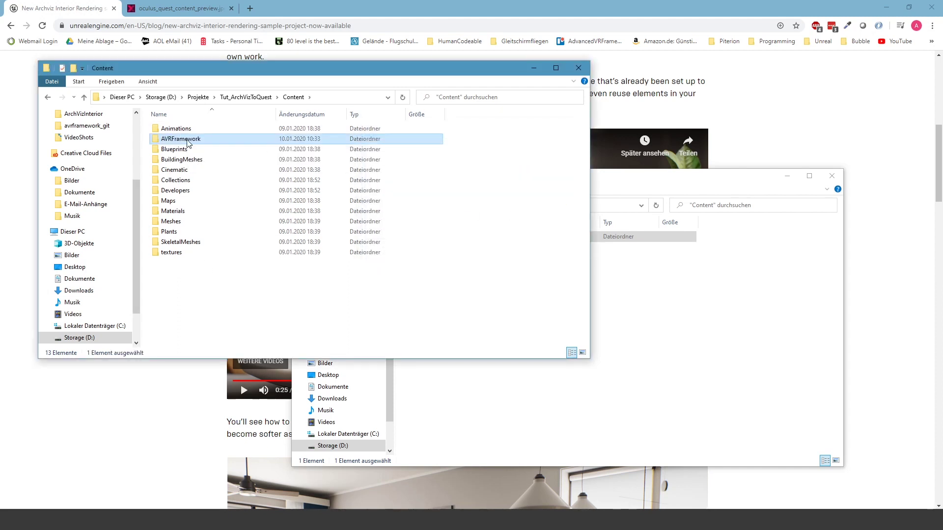
Check the contents and size of the copied AVRFramework's Experiences folder, and return to the project's Content folder
double_click(182, 139)
double_click(176, 190)
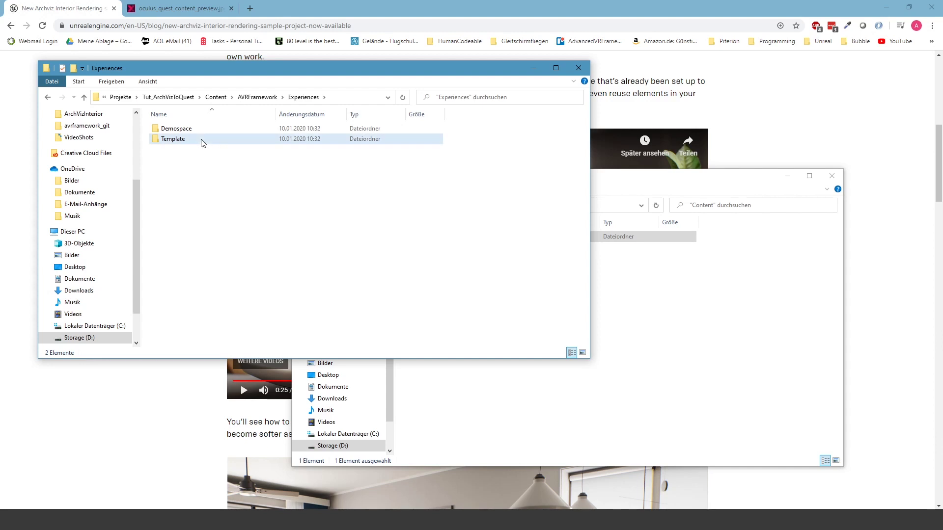
left_click(191, 138)
key("BackSpace")
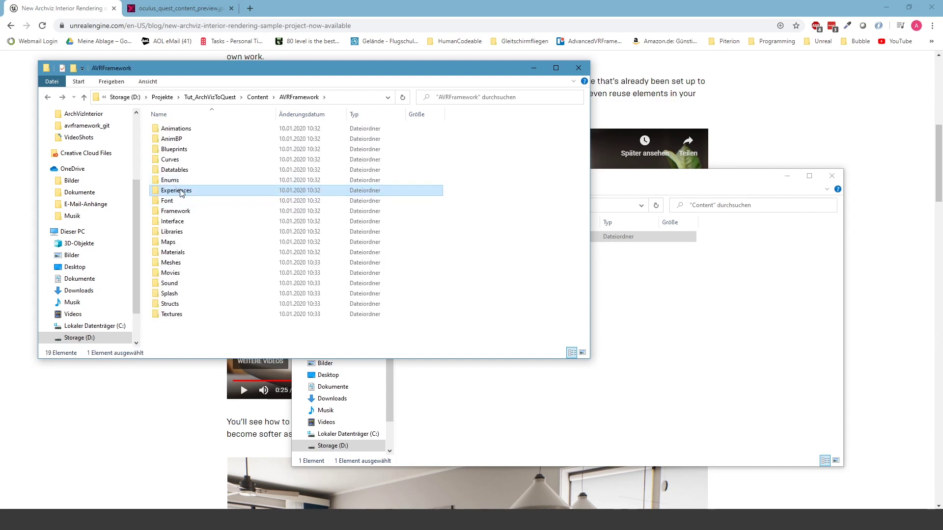
right_click(181, 191)
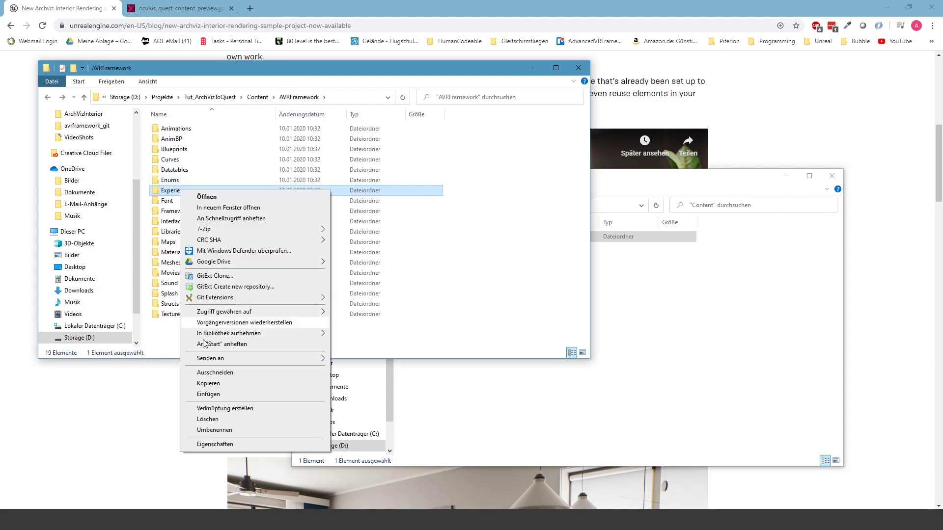
left_click(215, 444)
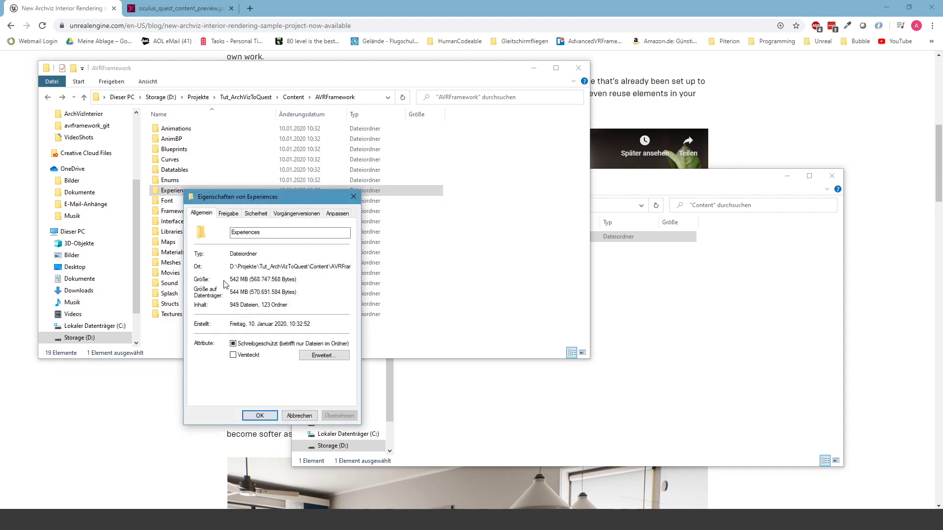
left_click_drag(260, 200, 392, 119)
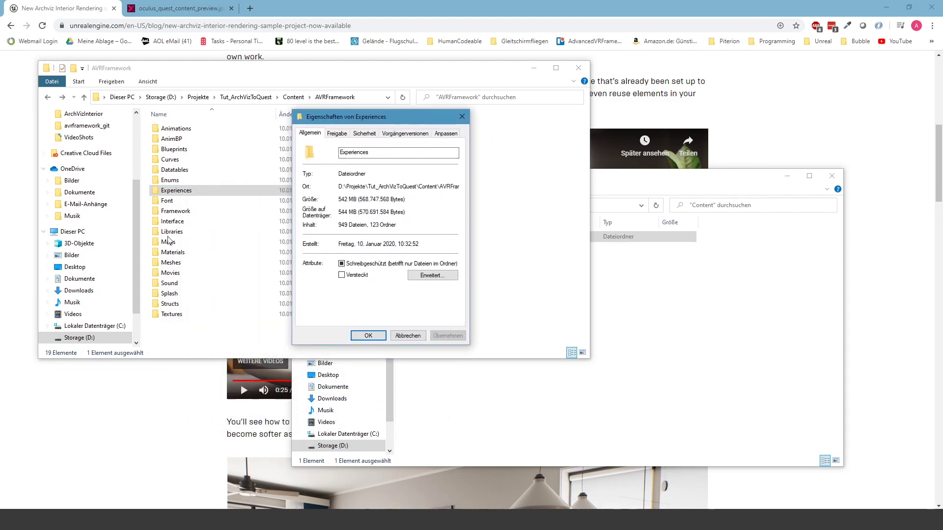
left_click(462, 116)
key("alt+Up")
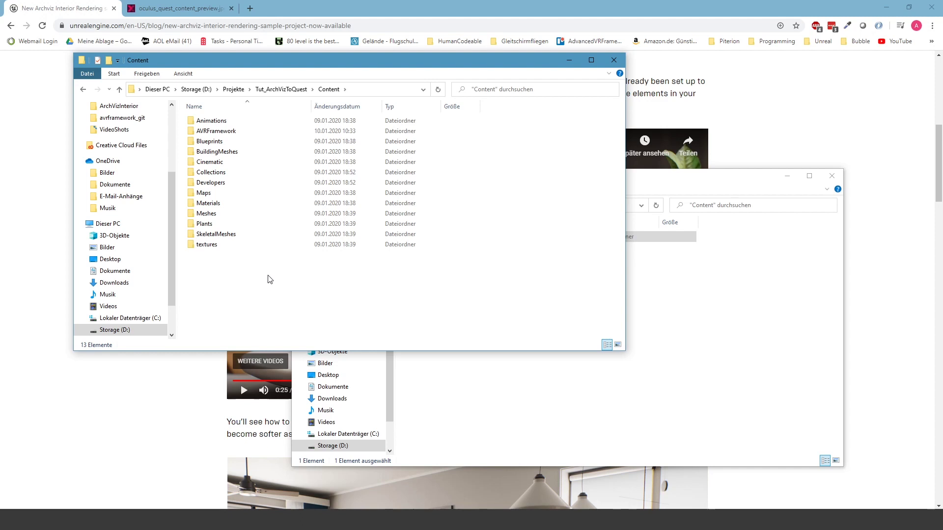
left_click_drag(265, 67, 294, 62)
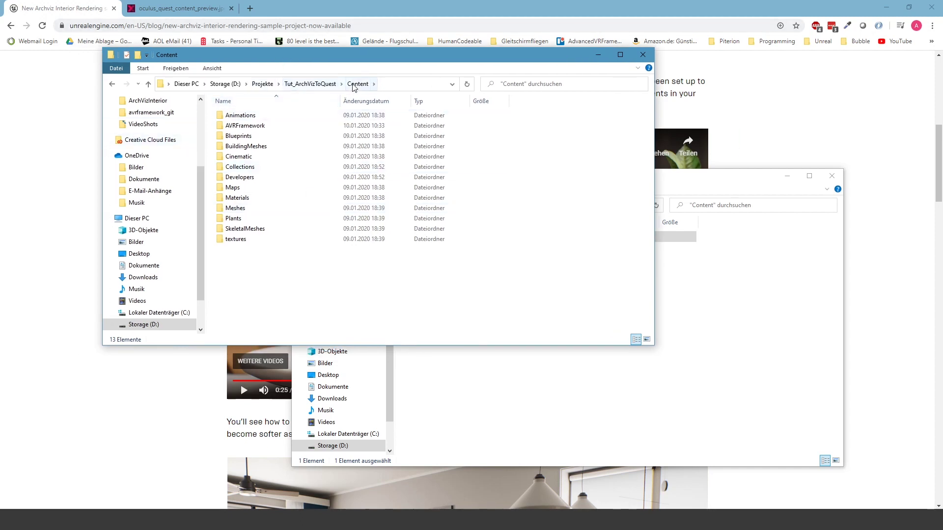
left_click_drag(407, 62, 356, 65)
left_click(661, 329)
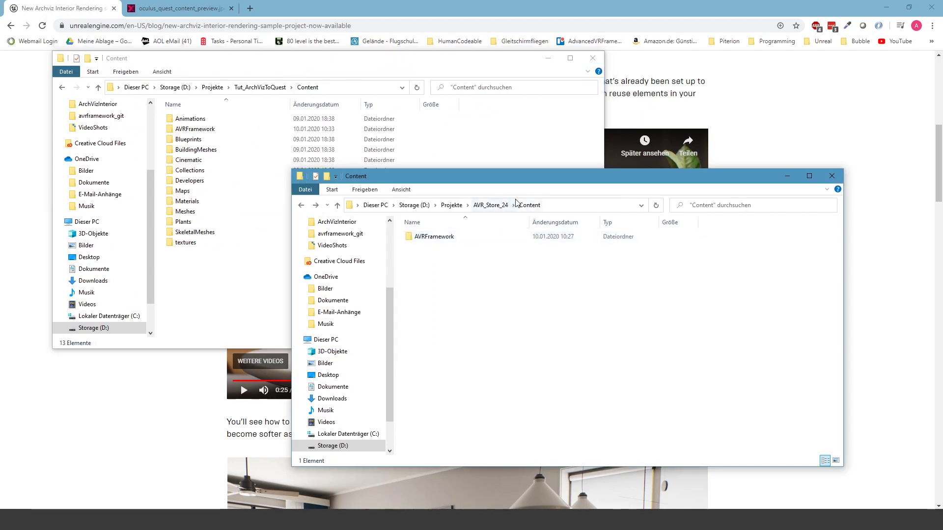
left_click_drag(493, 185, 550, 184)
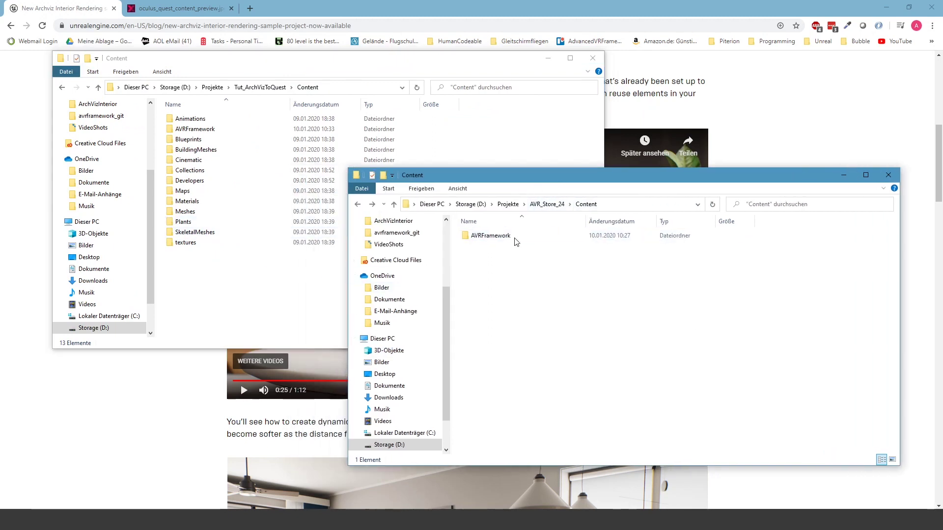
left_click_drag(372, 175, 324, 179)
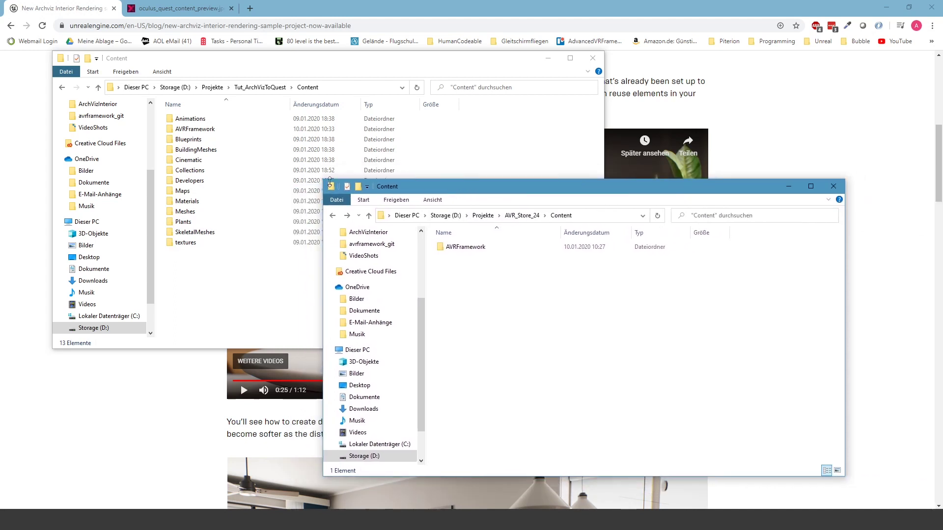
Copy the DefaultInput file from AVR_Store_24's Config folder into the Config folder of Tut_ArchVizToQuest
left_click(522, 215)
left_click_drag(522, 190, 574, 181)
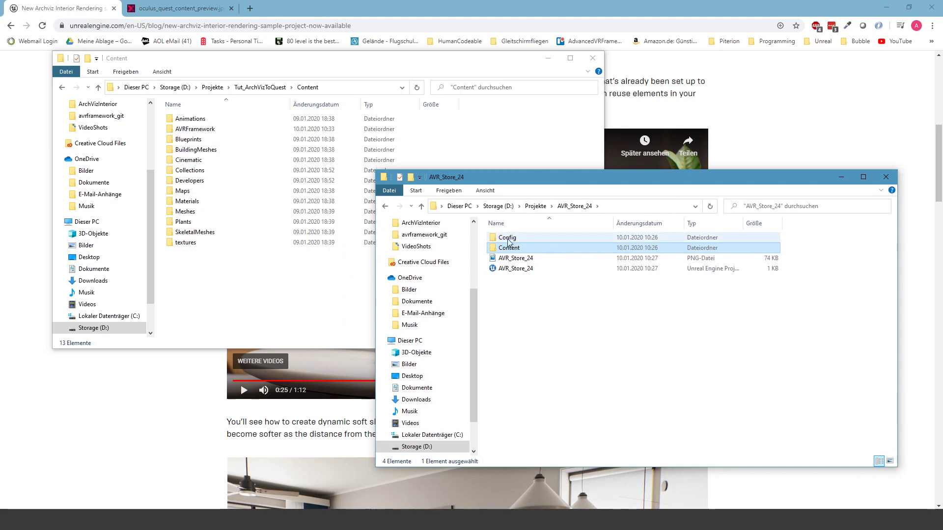
double_click(532, 239)
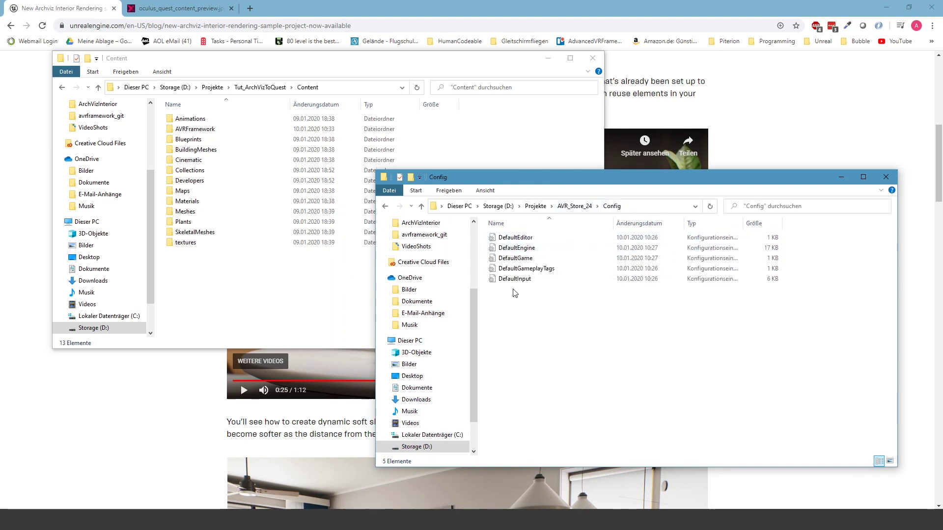
left_click(524, 283)
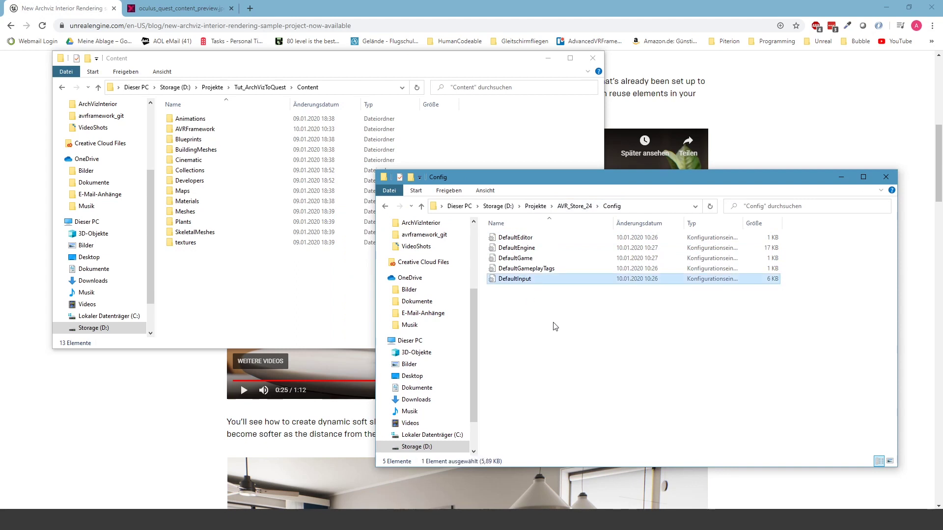
left_click(197, 257)
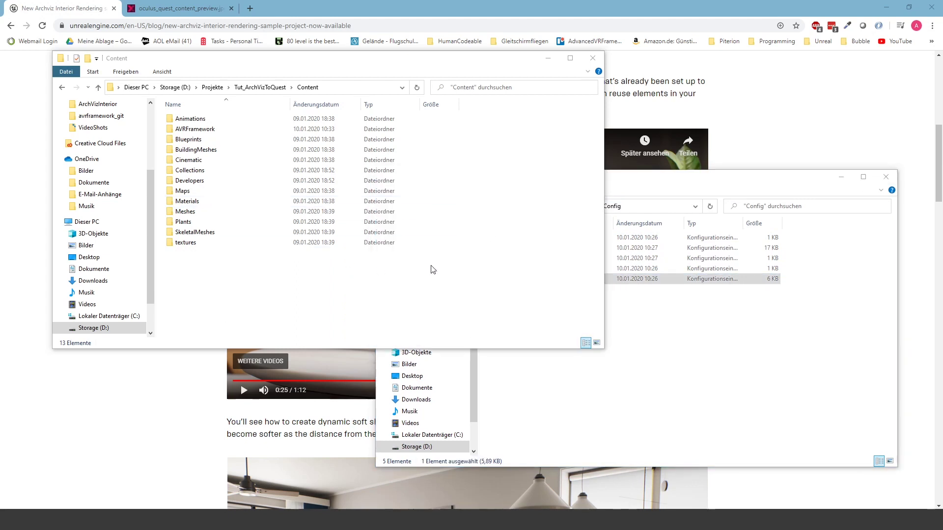
left_click(260, 88)
double_click(203, 118)
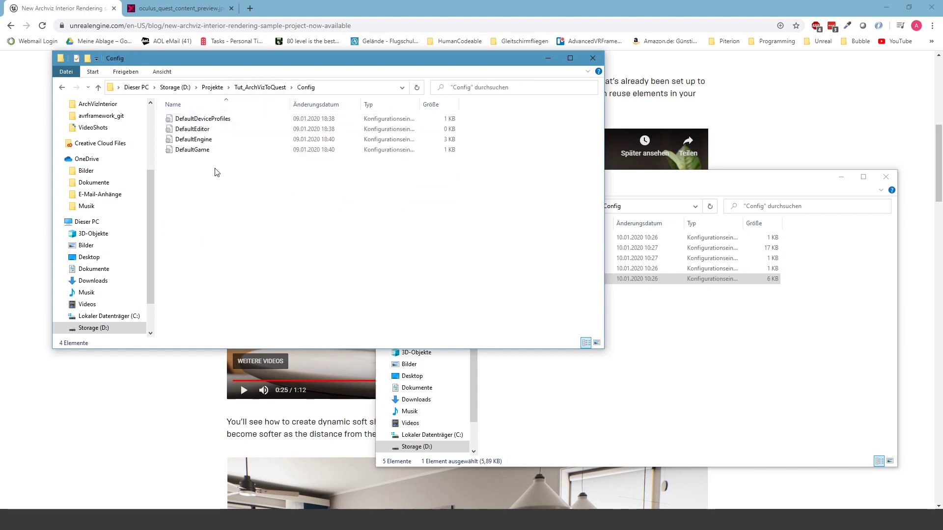
key("ctrl+v")
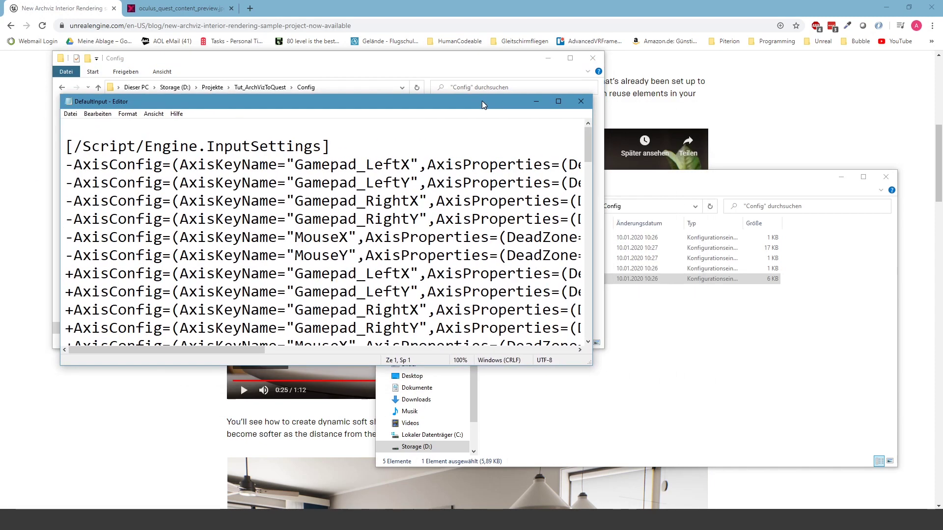
Examine the input properties and the action and axis mappings in the copied DefaultInput file, and close it
left_click_drag(587, 362, 926, 480)
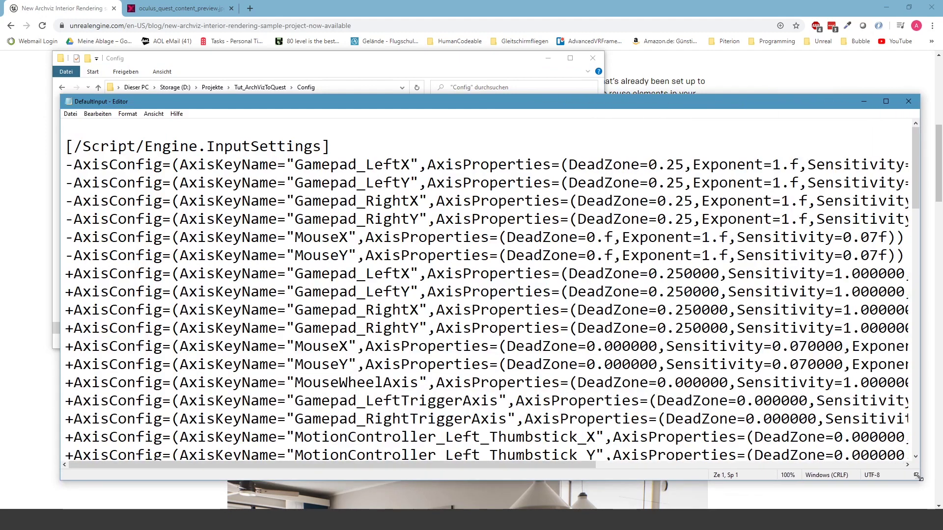
left_click_drag(923, 152, 913, 283)
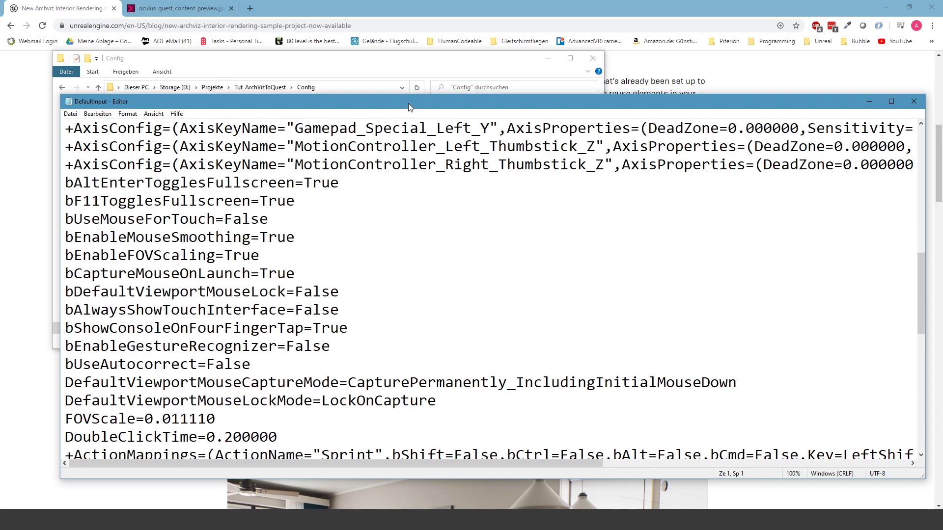
left_click_drag(408, 104, 361, 74)
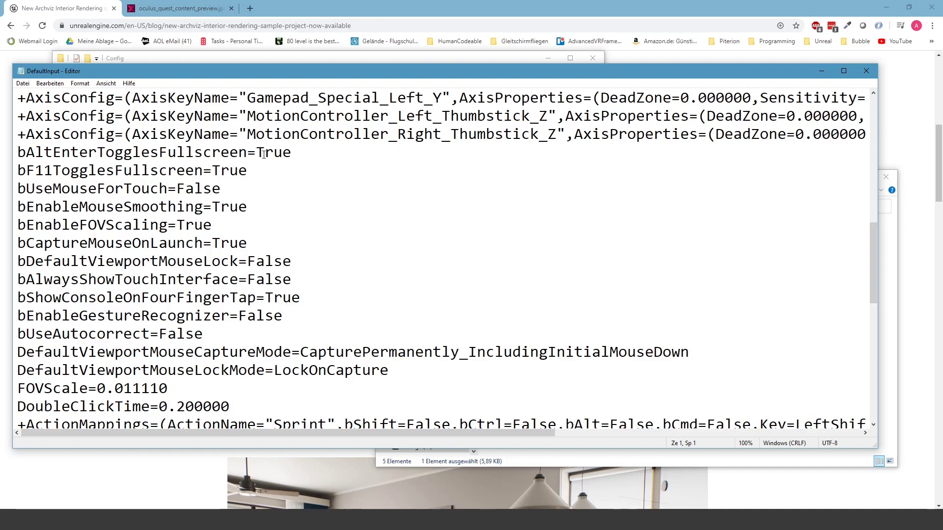
scroll(453, 175, "down", 9)
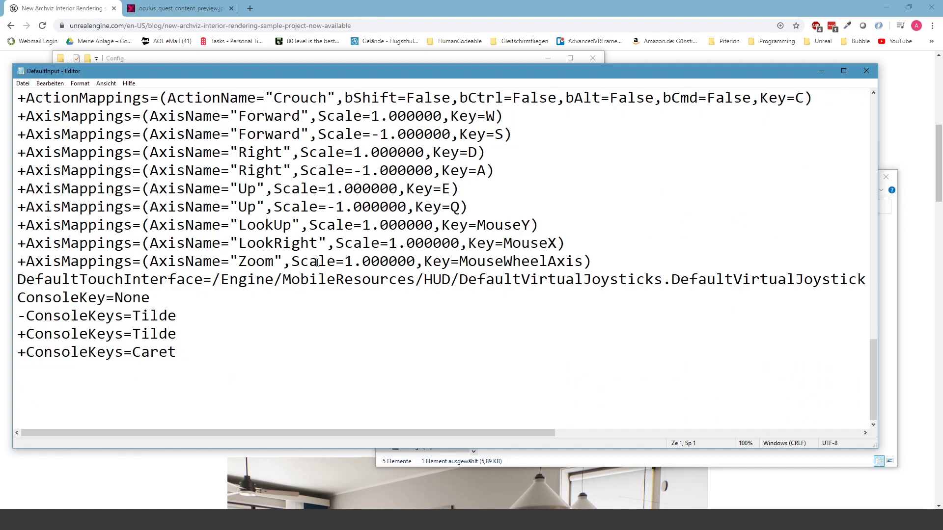
left_click_drag(536, 72, 504, 54)
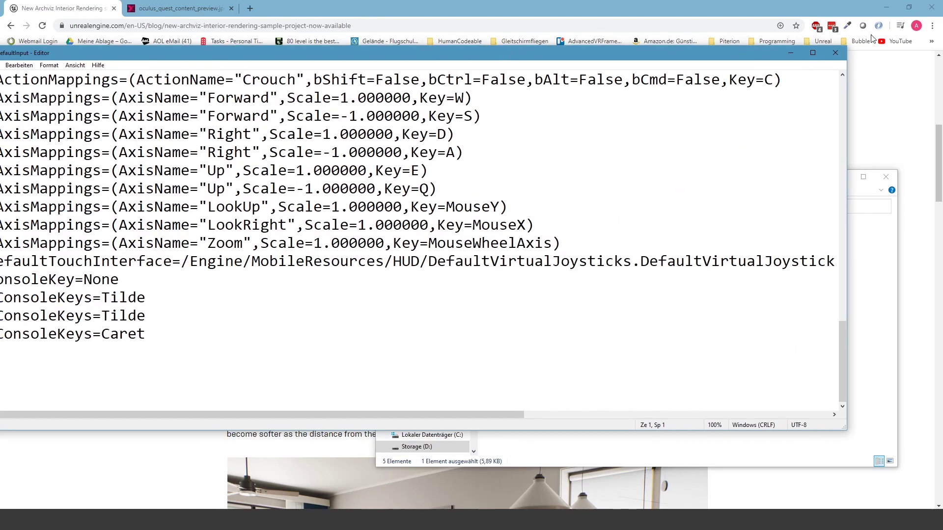
left_click(834, 52)
Close the AVR_Store_24 folder window and open the Tut_ArchVizToQuest project in Unreal Editor
left_click_drag(405, 65, 467, 74)
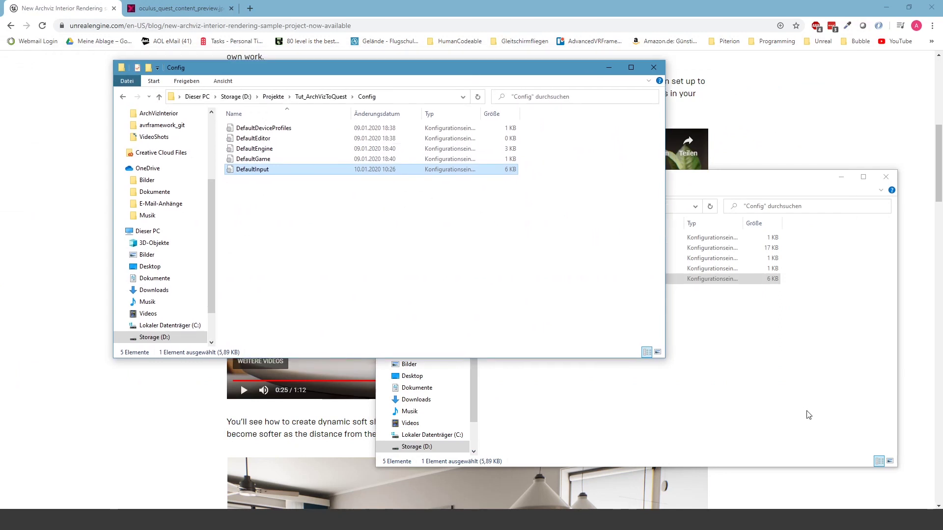
left_click(802, 391)
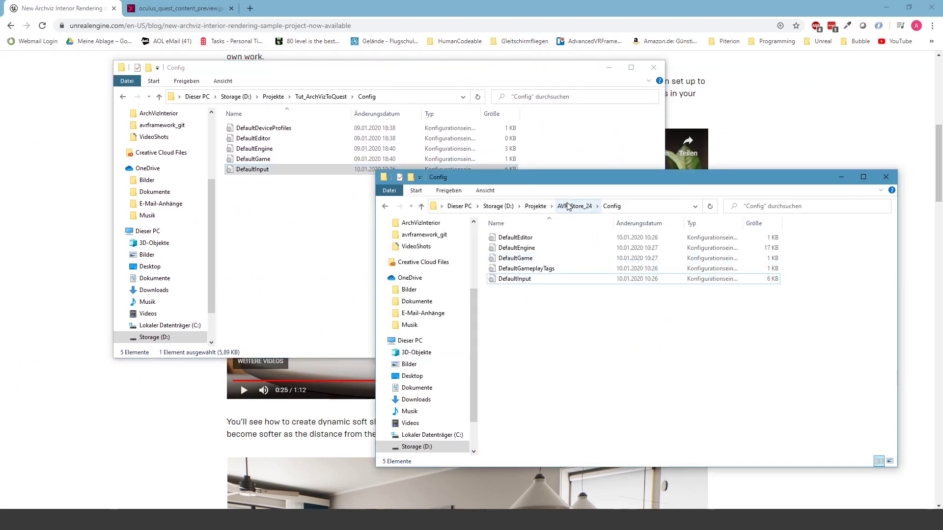
left_click(885, 178)
left_click_drag(389, 68, 384, 96)
left_click(315, 125)
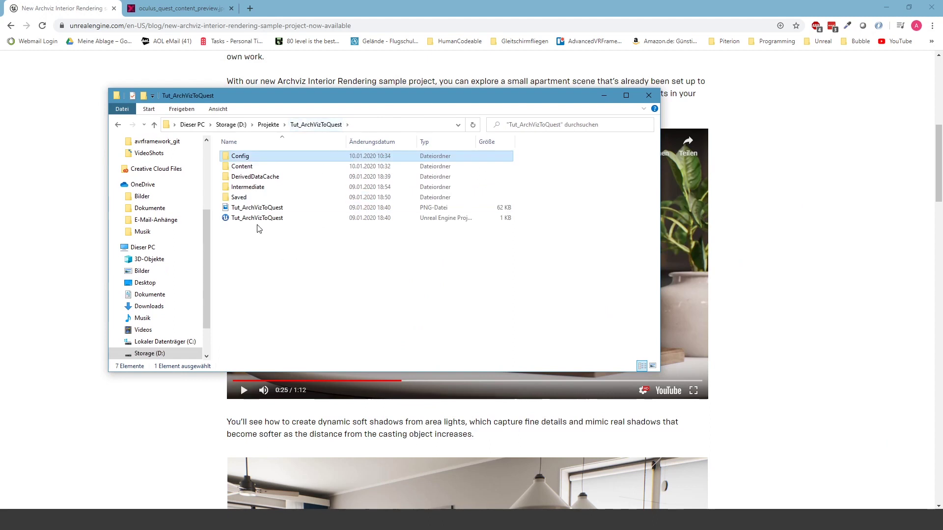
double_click(261, 218)
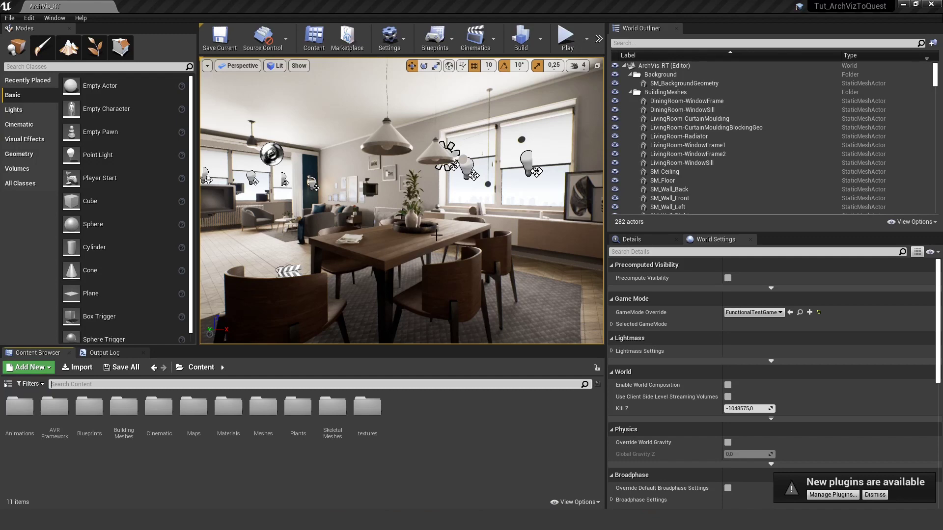
Find the Ray Tracing option in the project's rendering settings and disable it
right_click_drag(432, 214, 518, 214)
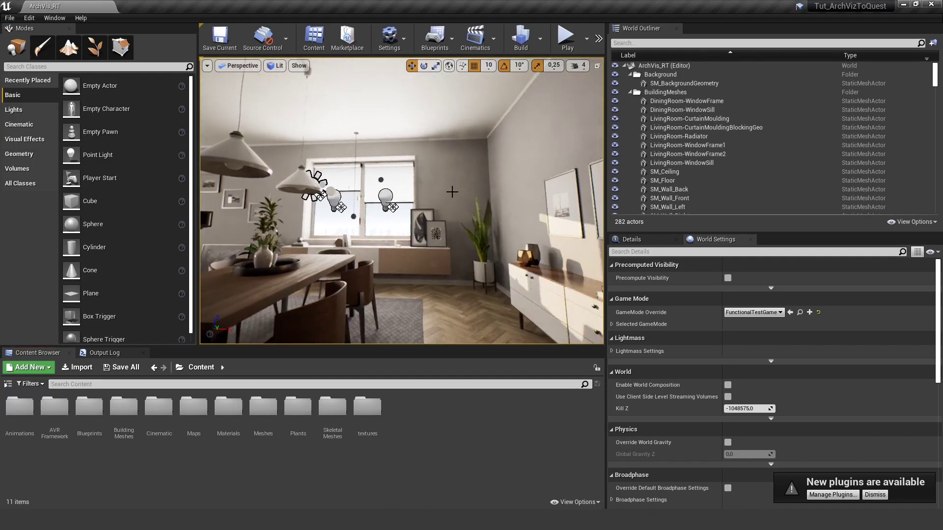
right_click_drag(340, 128, 275, 129)
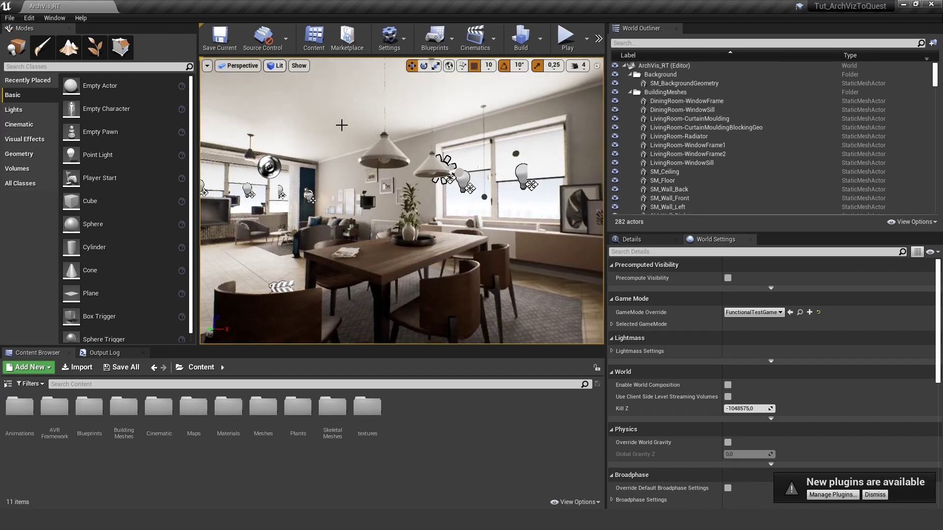
left_click(399, 41)
left_click(414, 77)
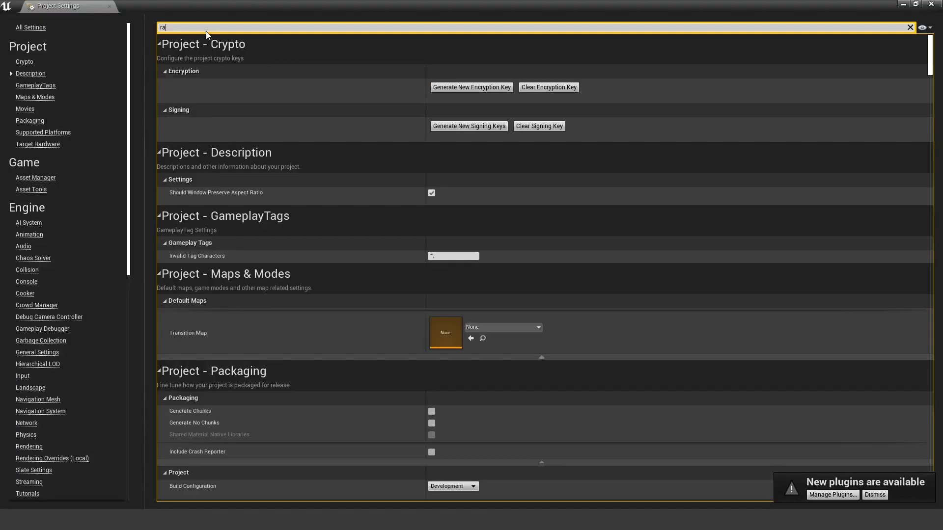
type("ray")
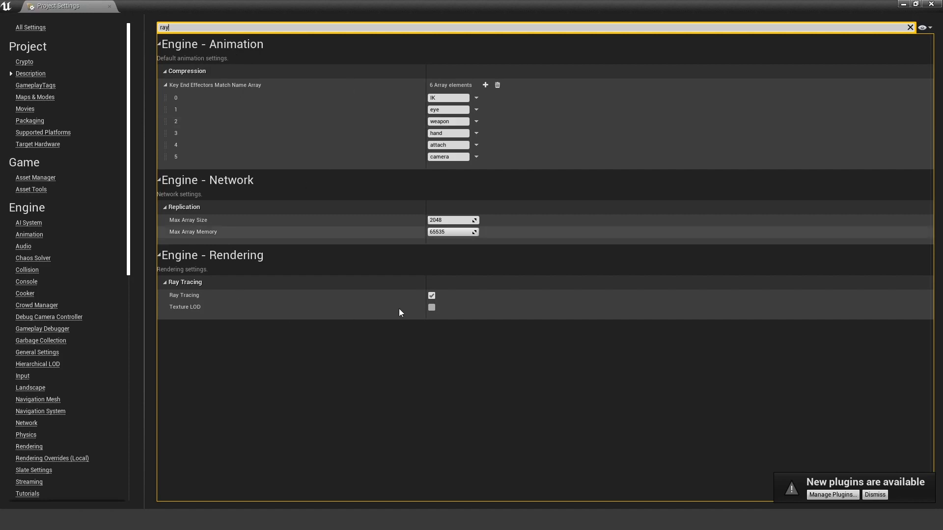
left_click(432, 296)
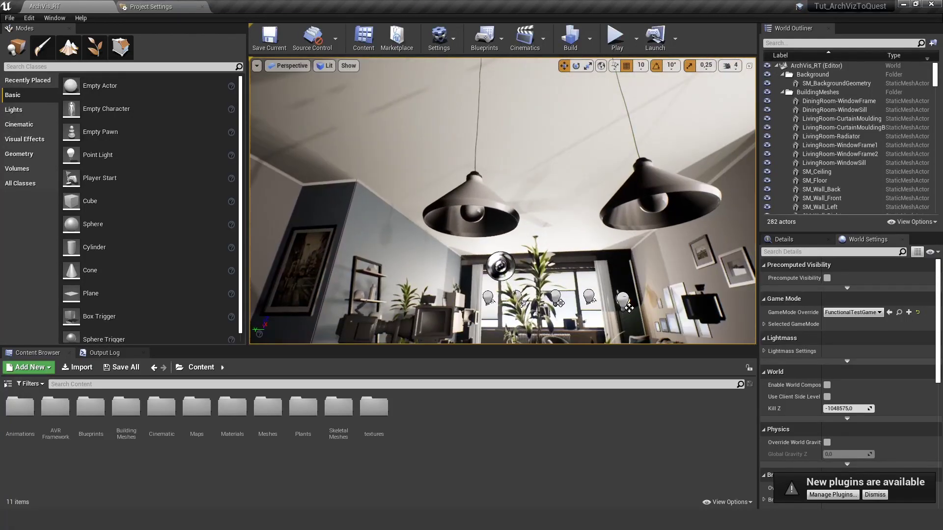
Show the folder tree of the Content Browser and open the AVRFramework folder
right_click_drag(502, 200, 604, 167)
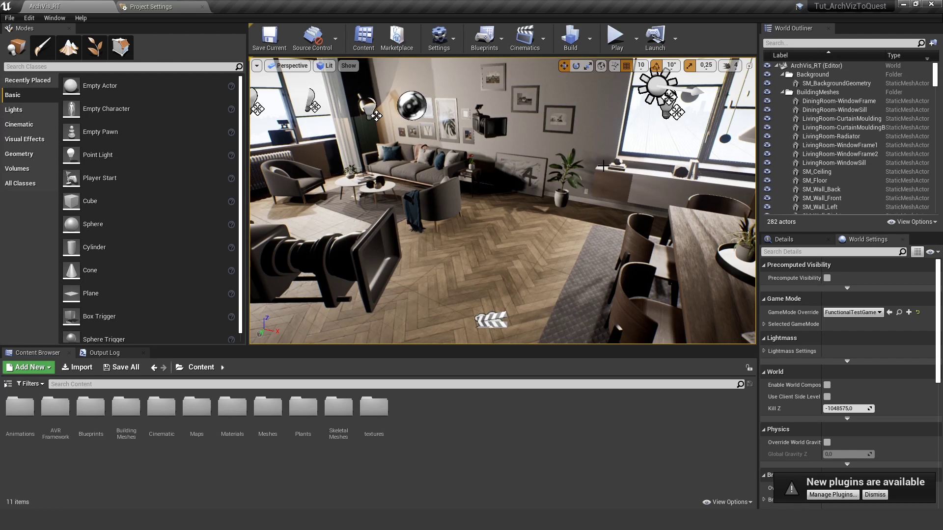
left_click(8, 384)
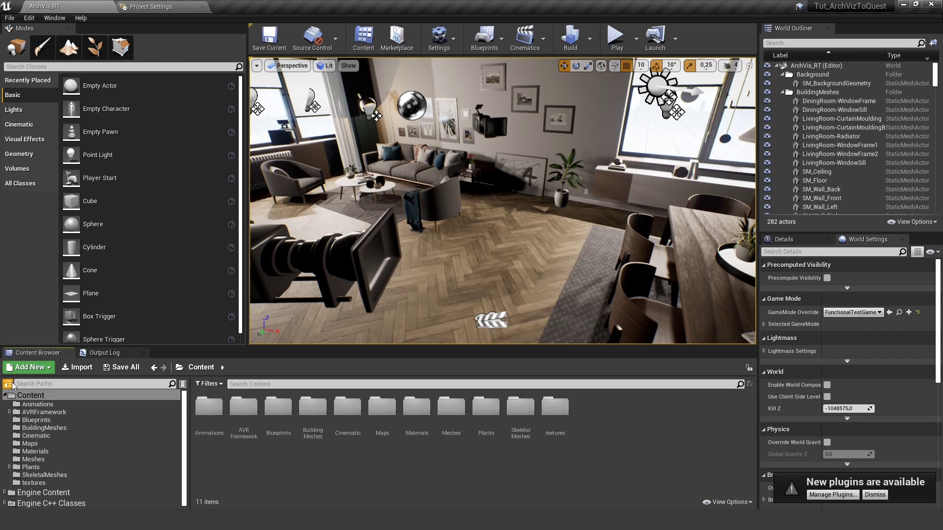
left_click(44, 412)
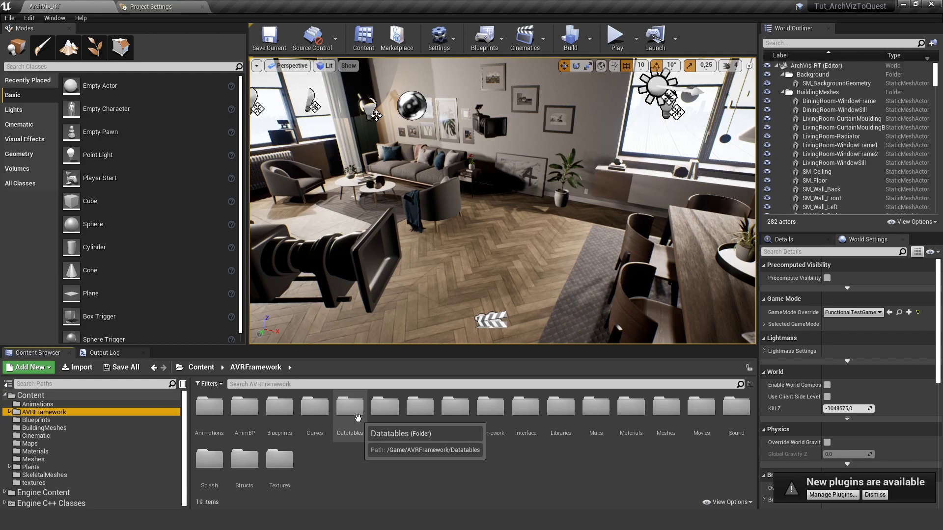
Check the action and axis mappings in the project's Input settings
left_click(145, 7)
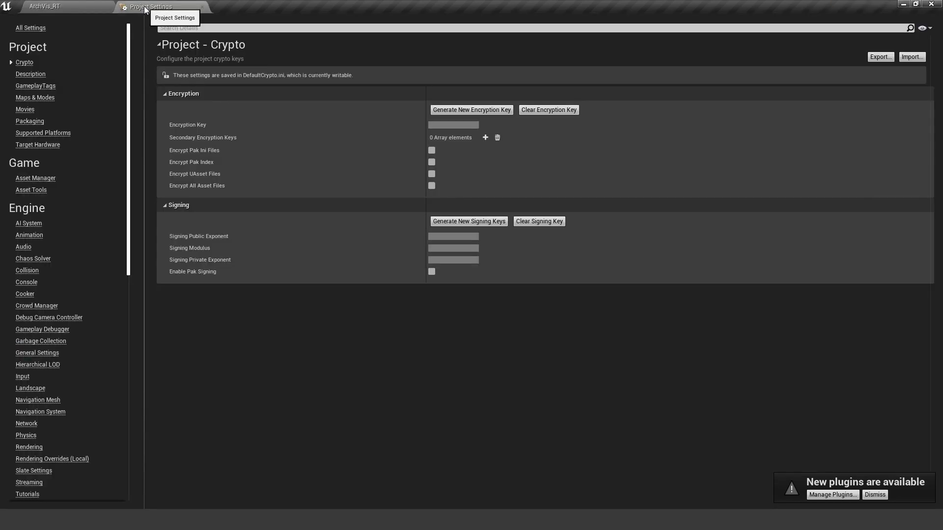
left_click(23, 376)
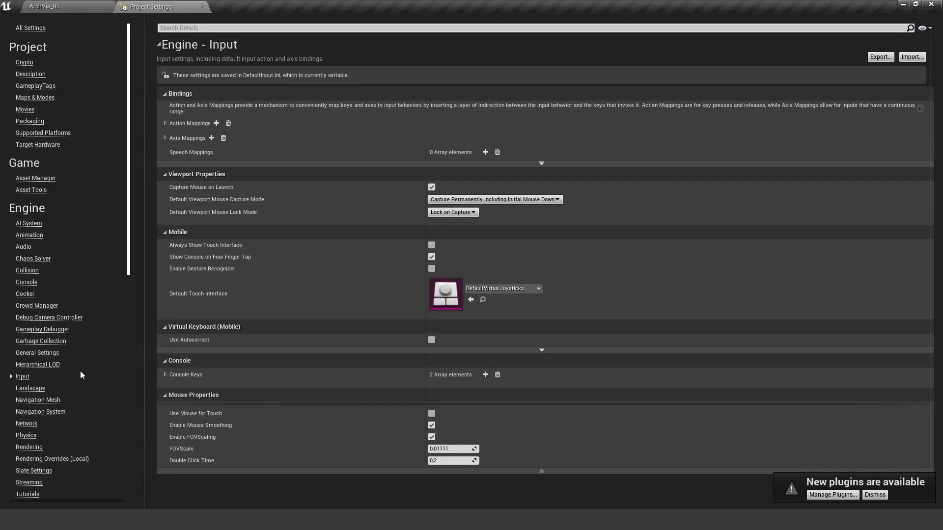
left_click(166, 122)
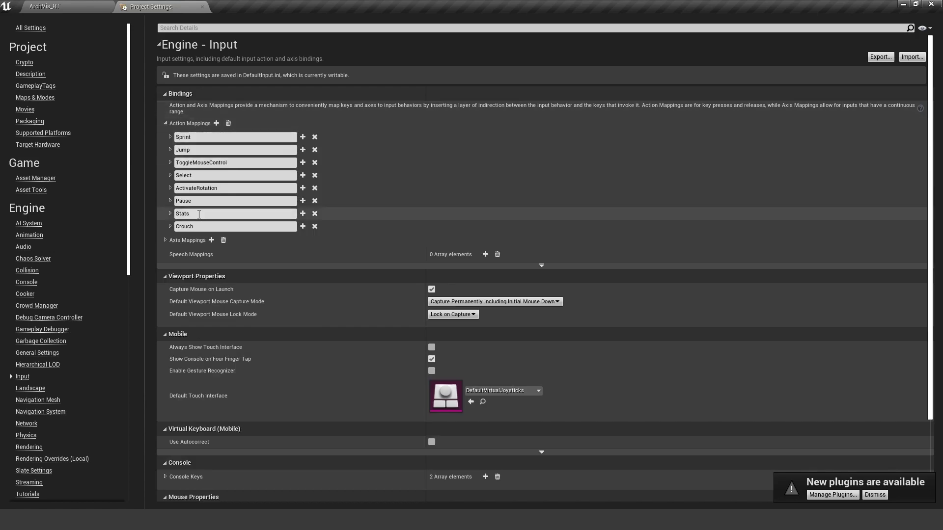
left_click(165, 240)
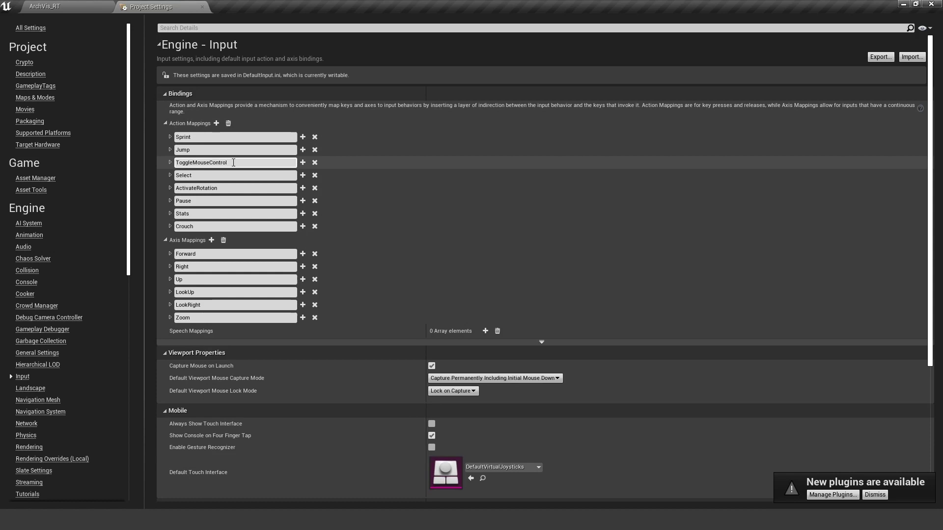
Set the project's Default GameMode to BP_GameMode_Main and its Game Instance Class to BP_GameInstance_Main, and close the project settings
left_click(40, 98)
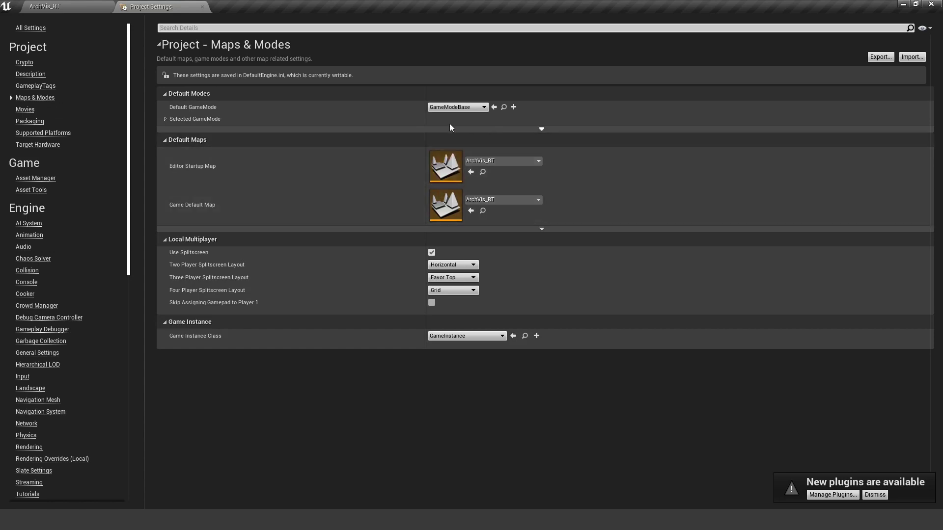
left_click(473, 107)
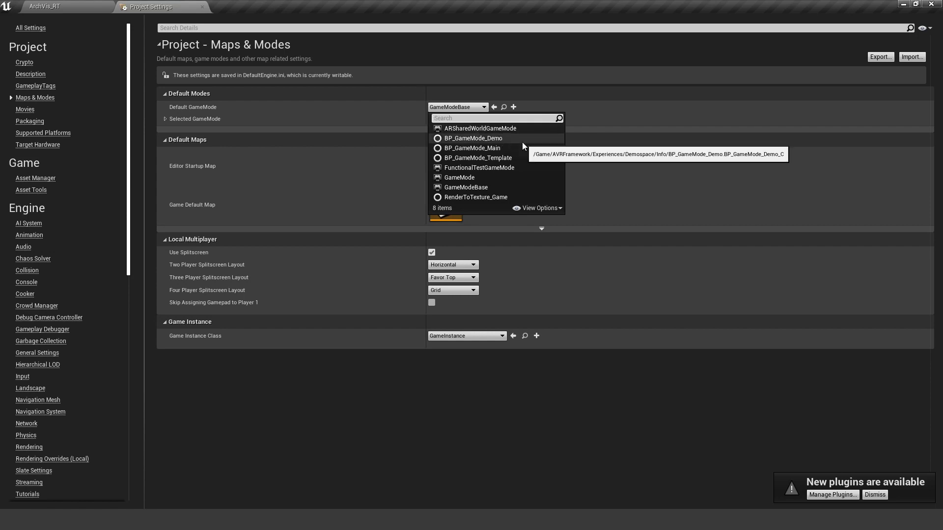
left_click(496, 151)
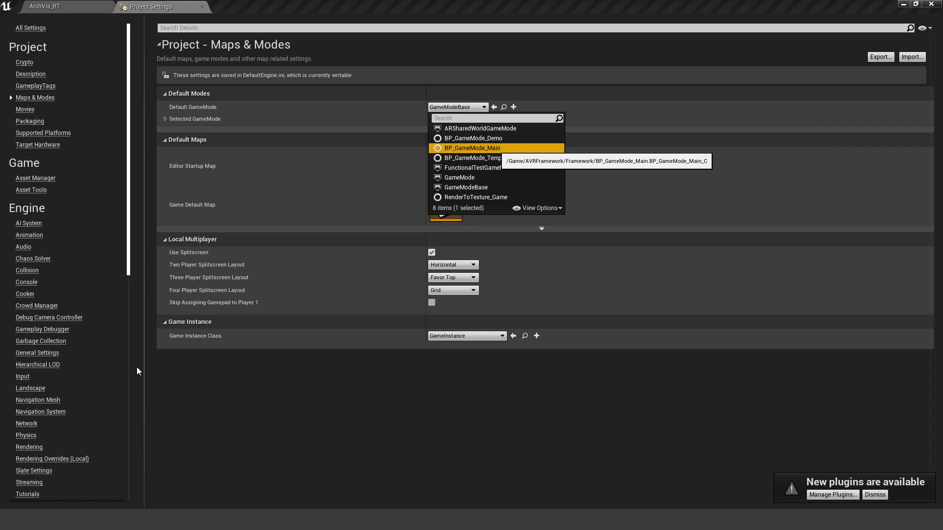
left_click(484, 337)
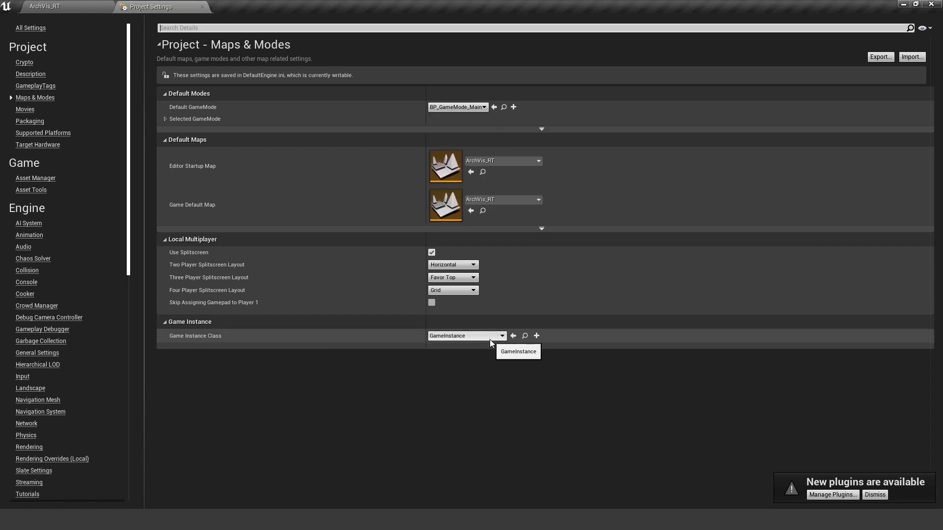
left_click(490, 339)
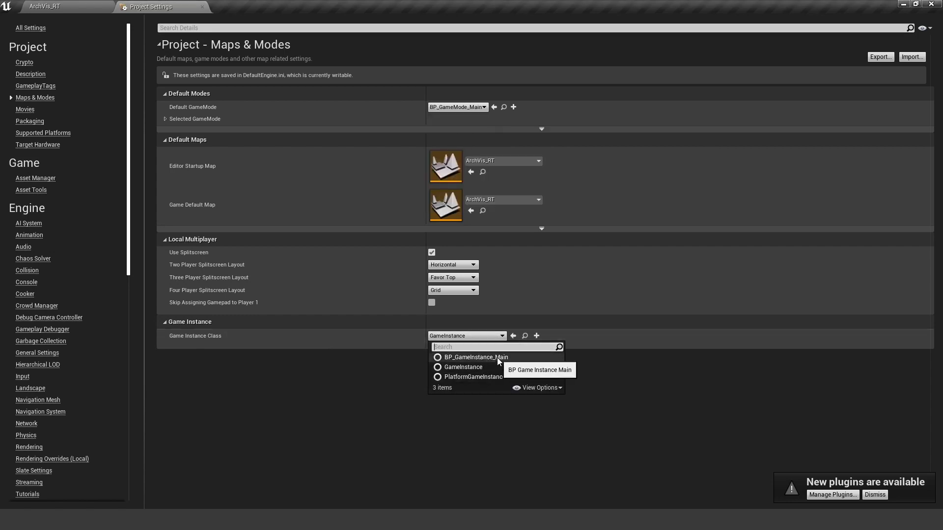
left_click(498, 358)
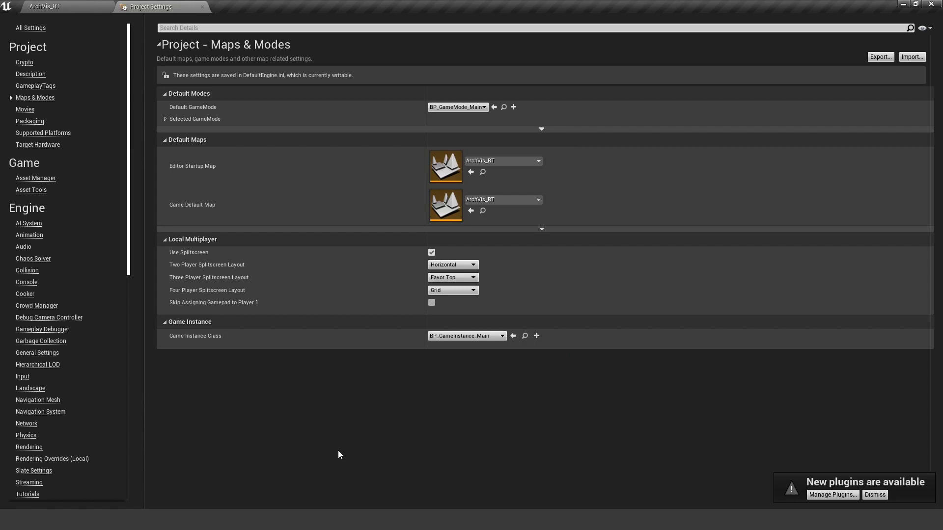
left_click(201, 7)
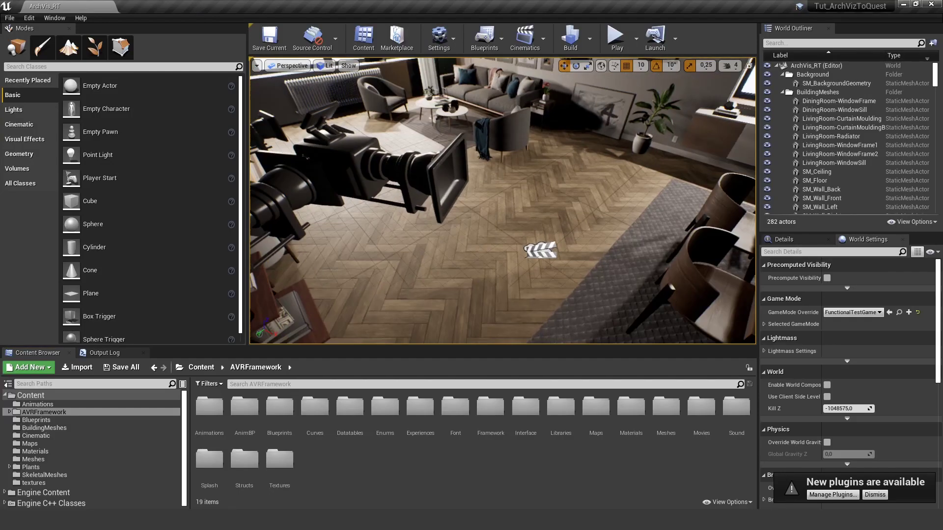
Delete all camera actors, CineCameraActor2 to CineCameraActor10, from the level's Cameras folder
right_click_drag(493, 179, 425, 145)
left_click(419, 157)
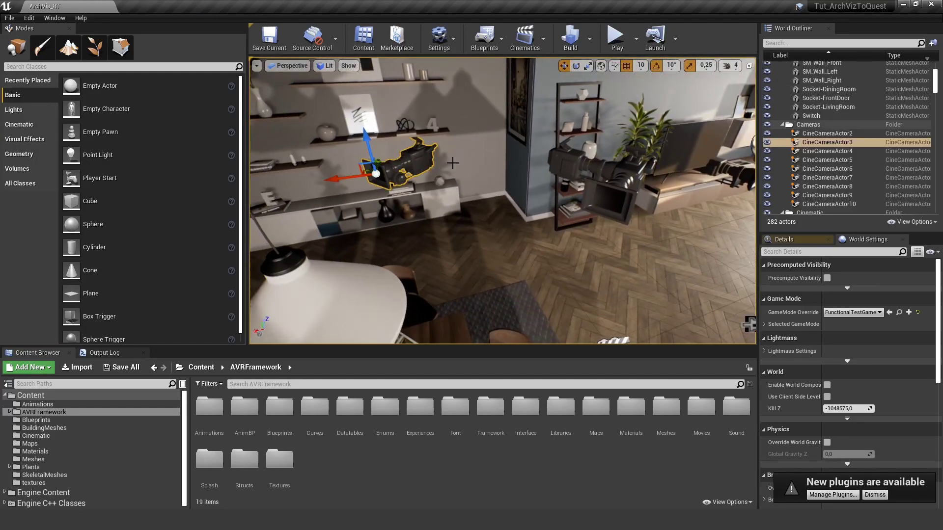
left_click(827, 133)
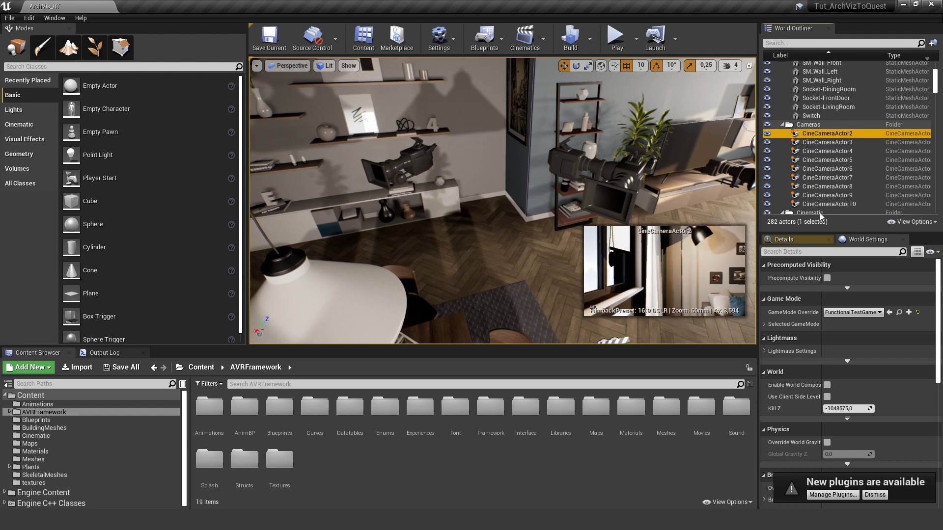
left_click(829, 205, "shift")
right_click_drag(566, 174, 573, 171)
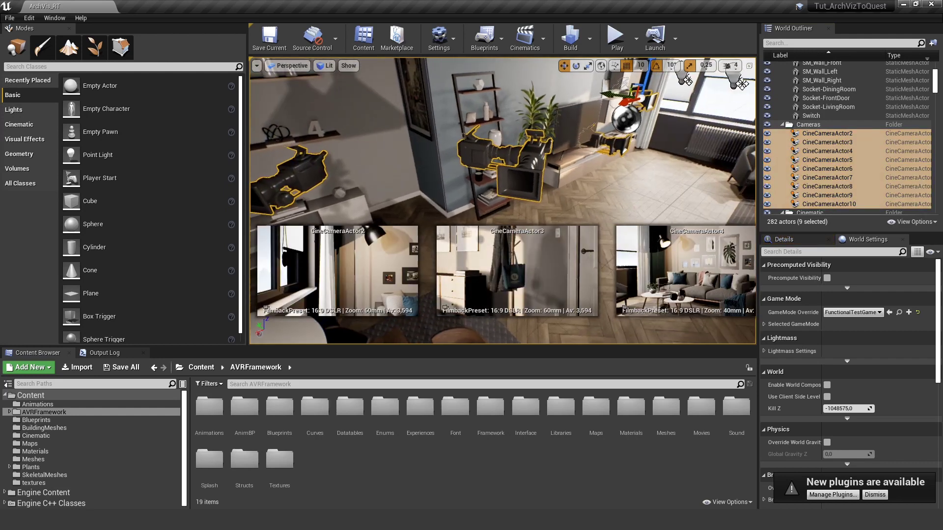
key("Delete")
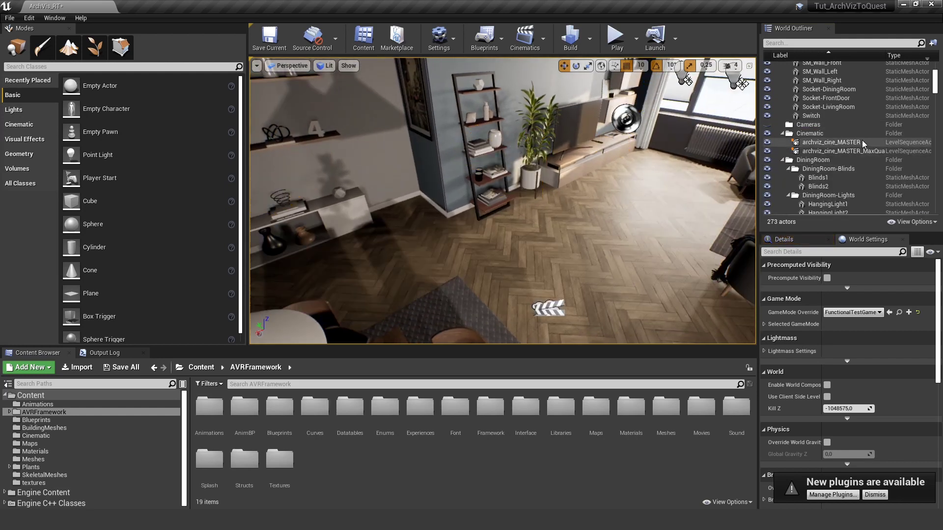
Delete the Cinematic folder with its archviz_cine_MASTER and archviz_cine_MASTER_MaxQuality level sequences from the level
left_click(820, 134)
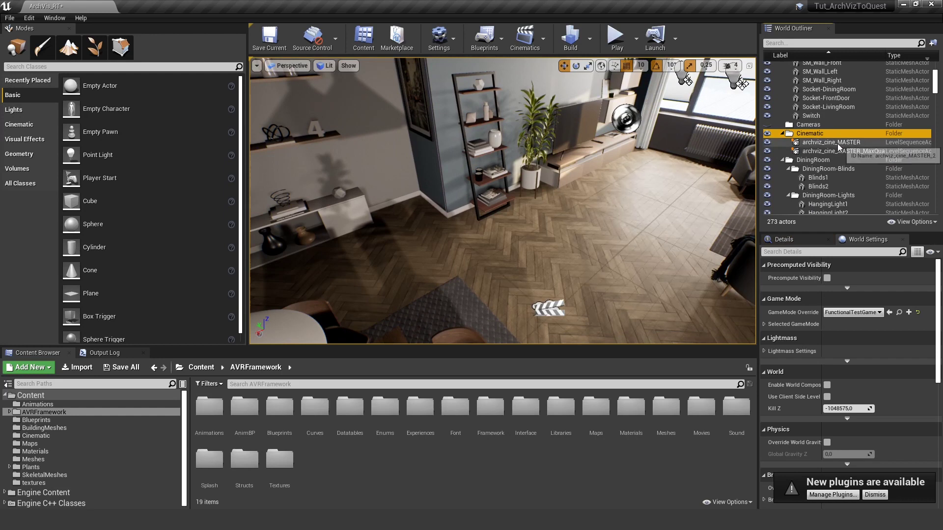
left_click(818, 151, "shift")
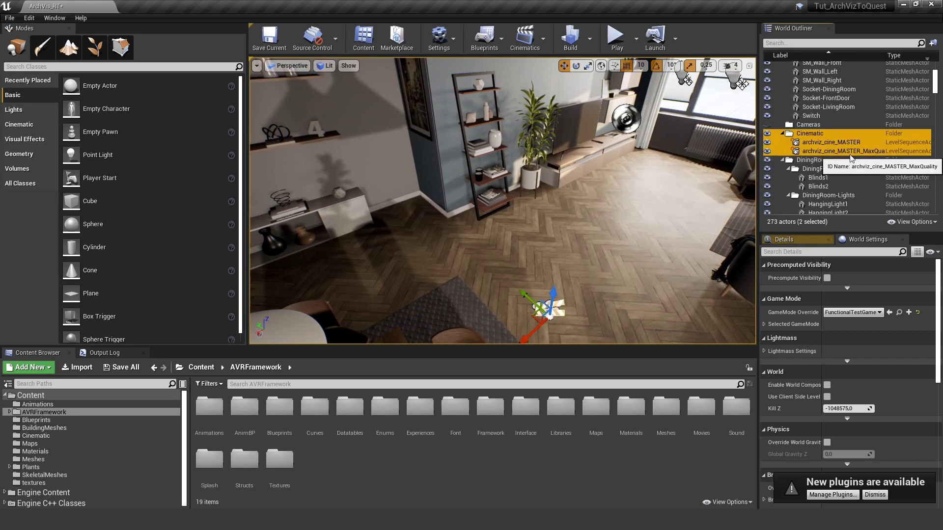
key("Delete")
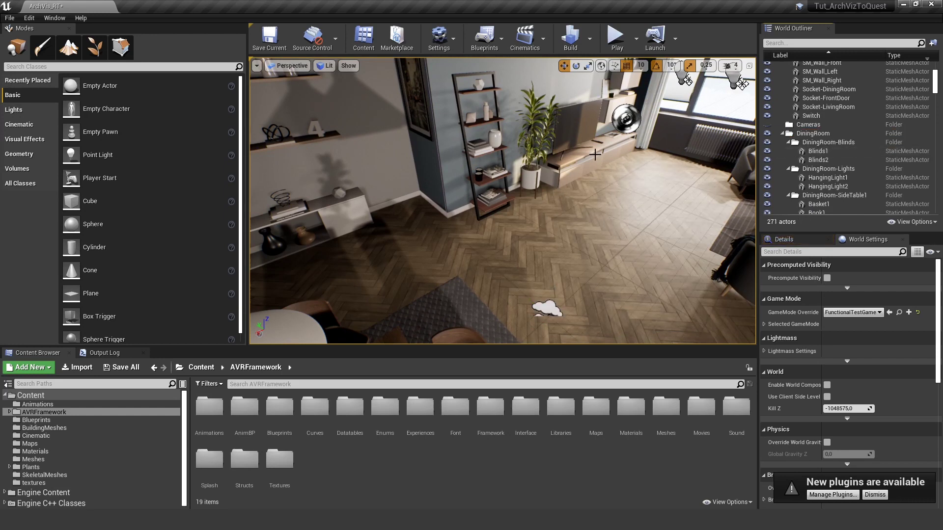
Delete the leftover unneeded actor standing in the room from the level
right_click_drag(516, 158, 418, 142)
left_click(378, 155)
key("Delete")
right_click_drag(393, 196, 317, 243)
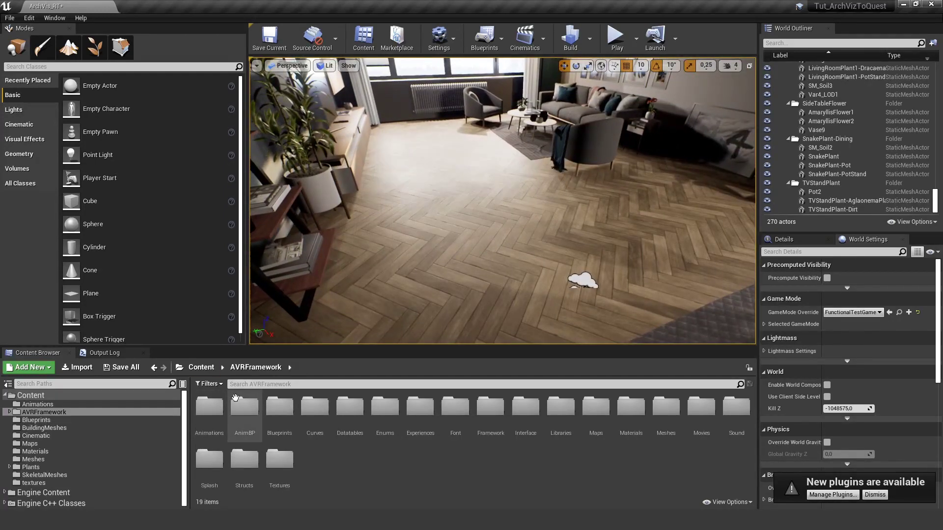
Search the AVRFramework content for "posi" and place BP_PlayerPosition on the wooden floor of the living room
left_click(274, 384)
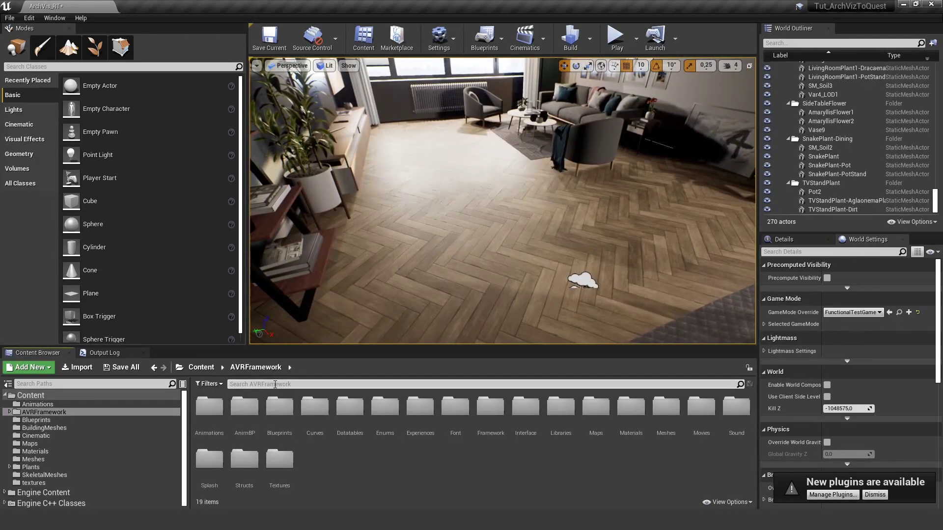
type("posi")
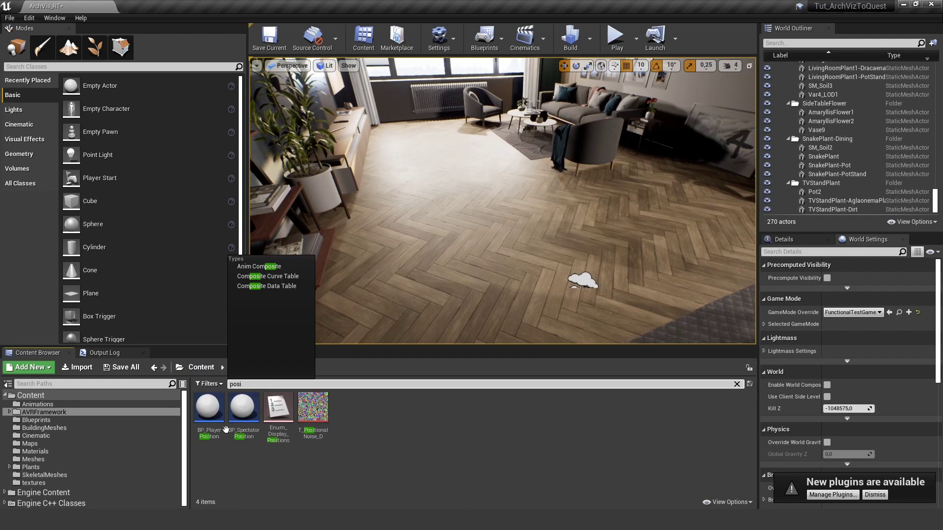
left_click_drag(225, 430, 508, 242)
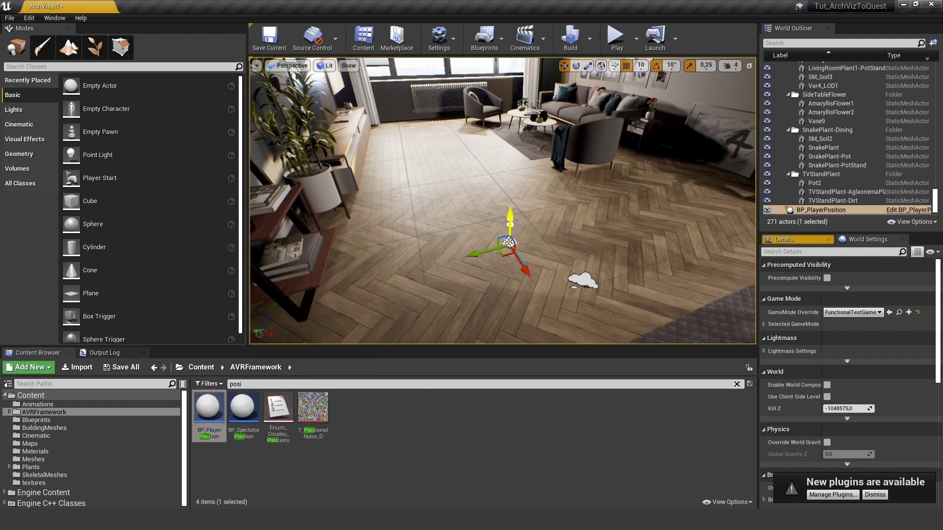
right_click_drag(508, 242, 508, 242)
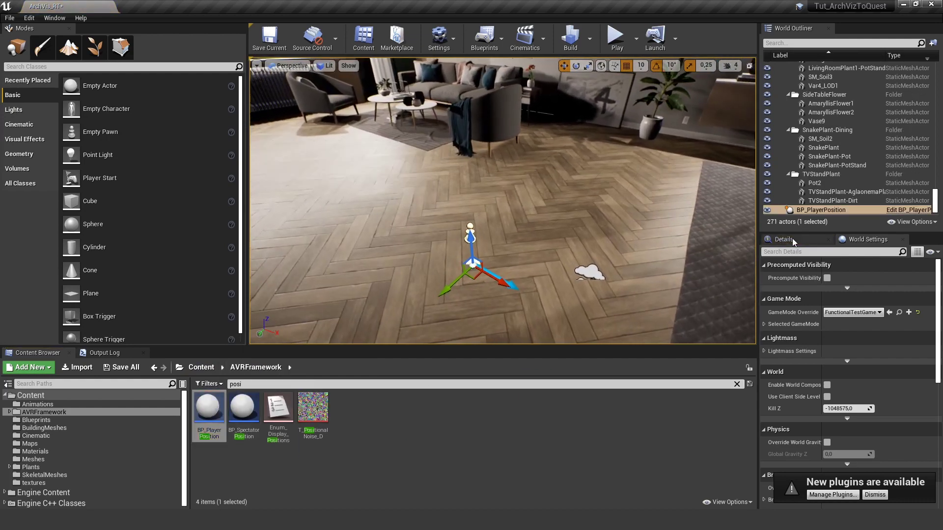
Review the parameters of the placed BP_PlayerPosition, such as Initial Position and Use Rotation, and deselect it
left_click(792, 237)
scroll(911, 403, "down", 3)
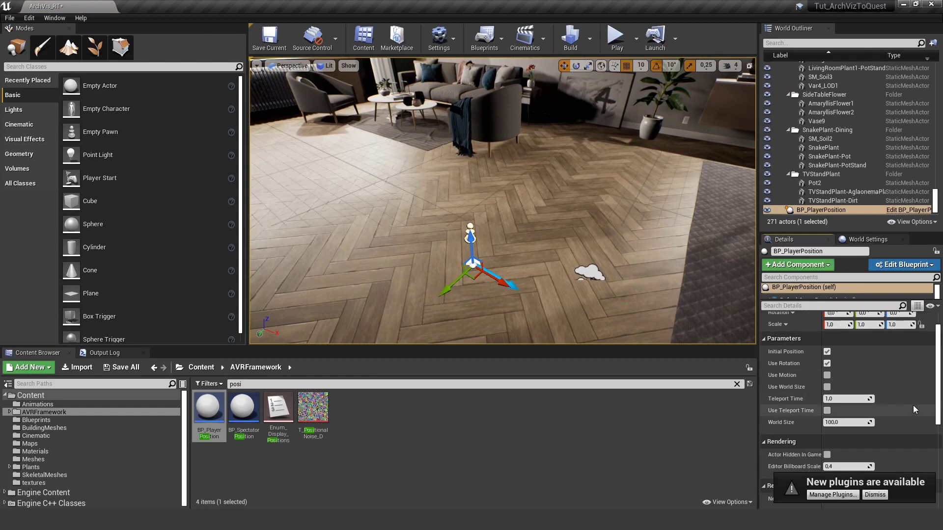
right_click_drag(614, 221, 614, 221)
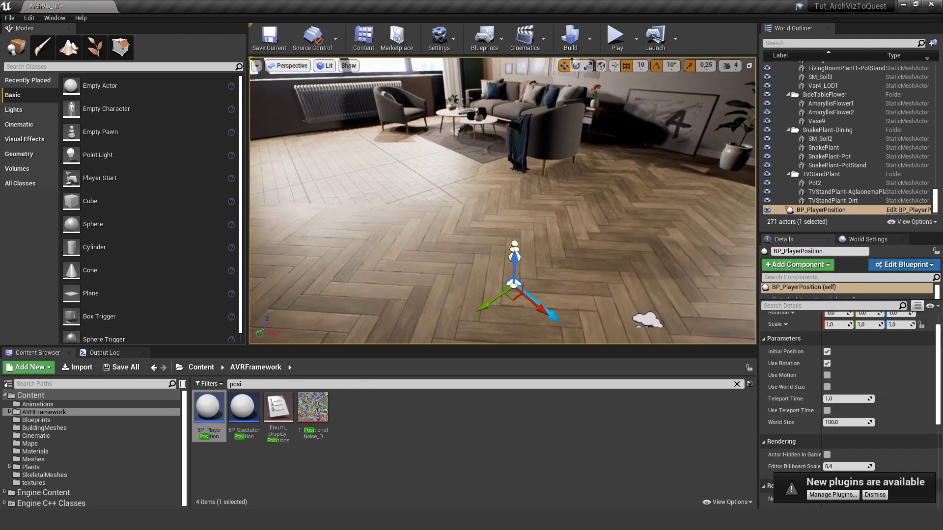
right_click_drag(643, 261, 643, 261)
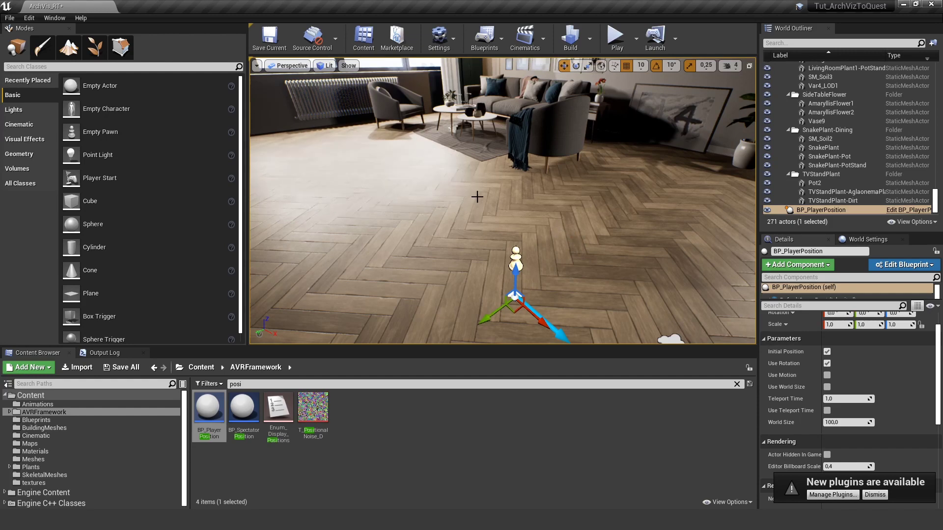
key("Escape")
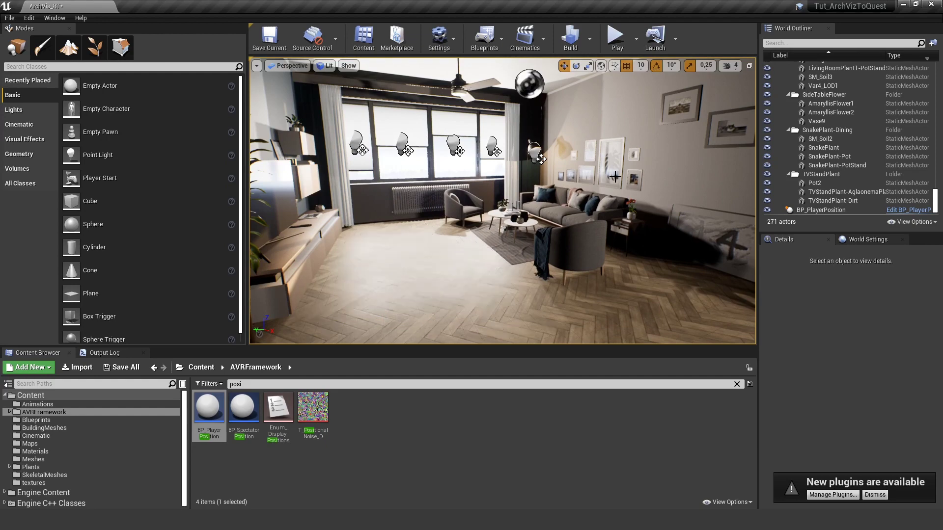
Play-test the level in the editor and stop the session
left_click_drag(615, 176, 534, 159)
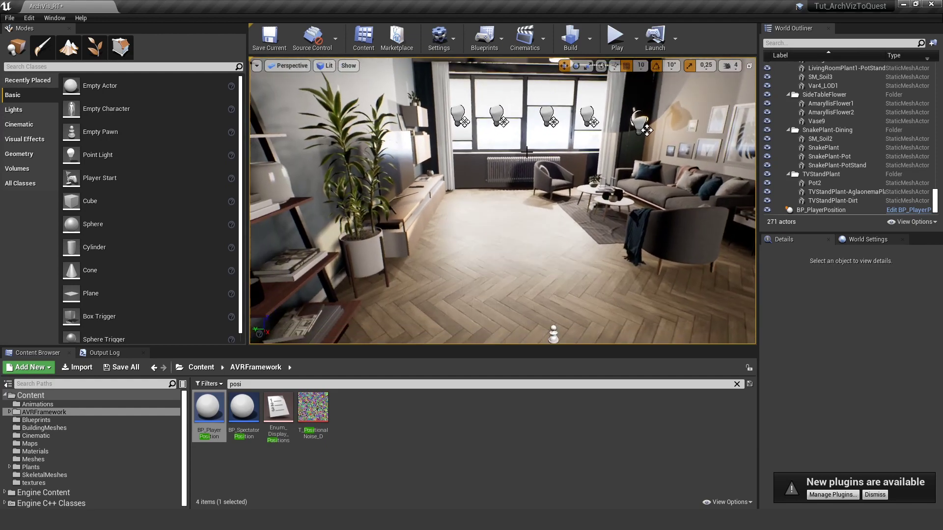
left_click(616, 36)
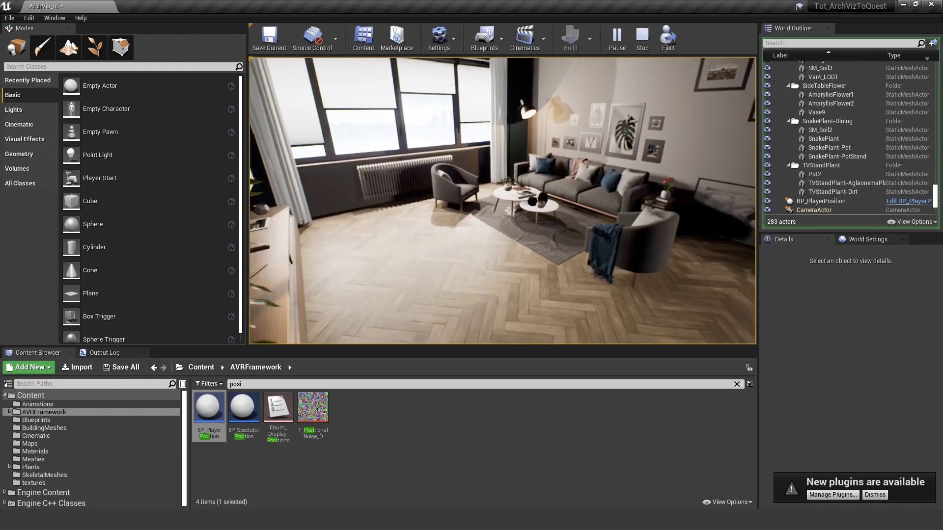
key("Escape")
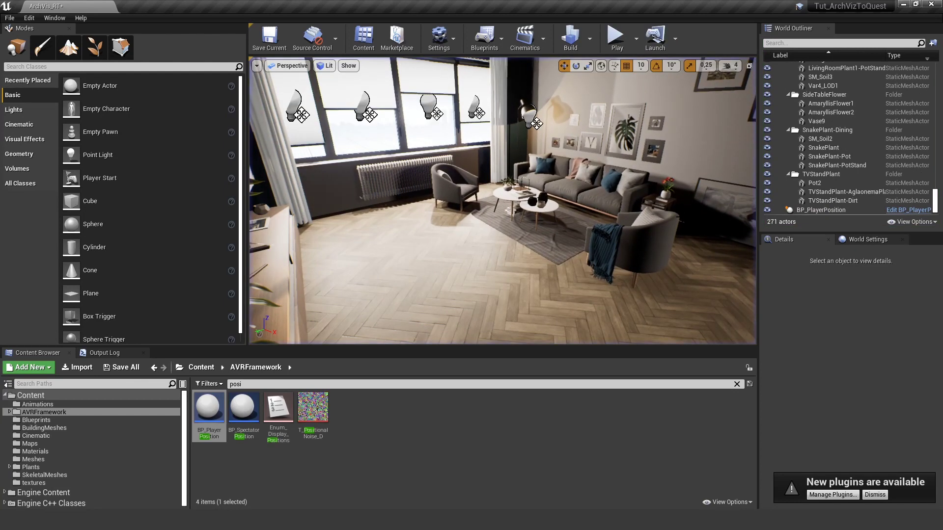
Set the level's GameMode Override to None in the world settings and start a new play test
left_click(866, 240)
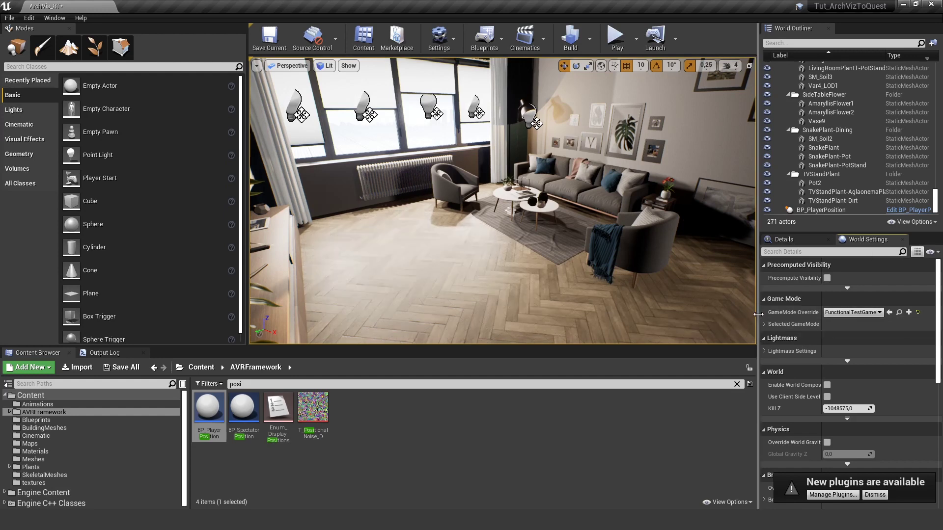
left_click_drag(758, 315, 712, 314)
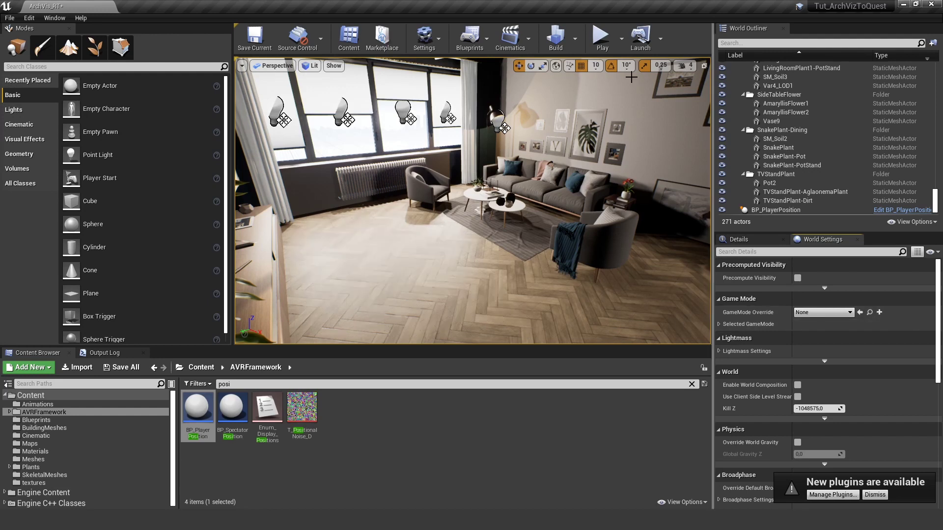
left_click(601, 37)
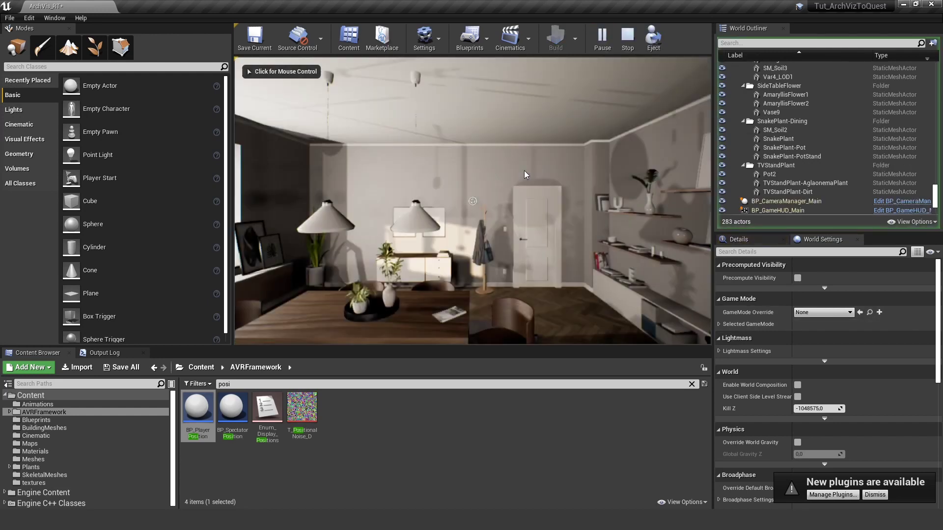